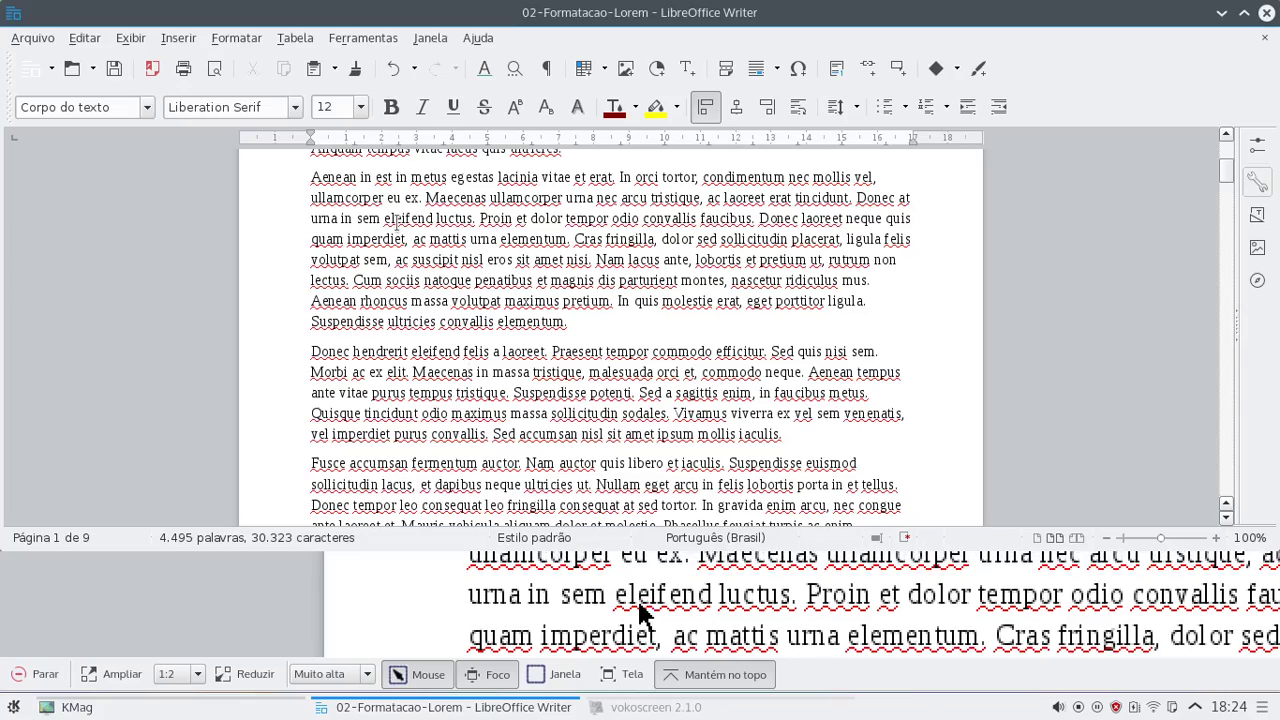
Examine how the body-text paragraphs at the end of page 1 break across onto page 2
scroll(340, 295, "down", 2)
scroll(340, 295, "down", 5)
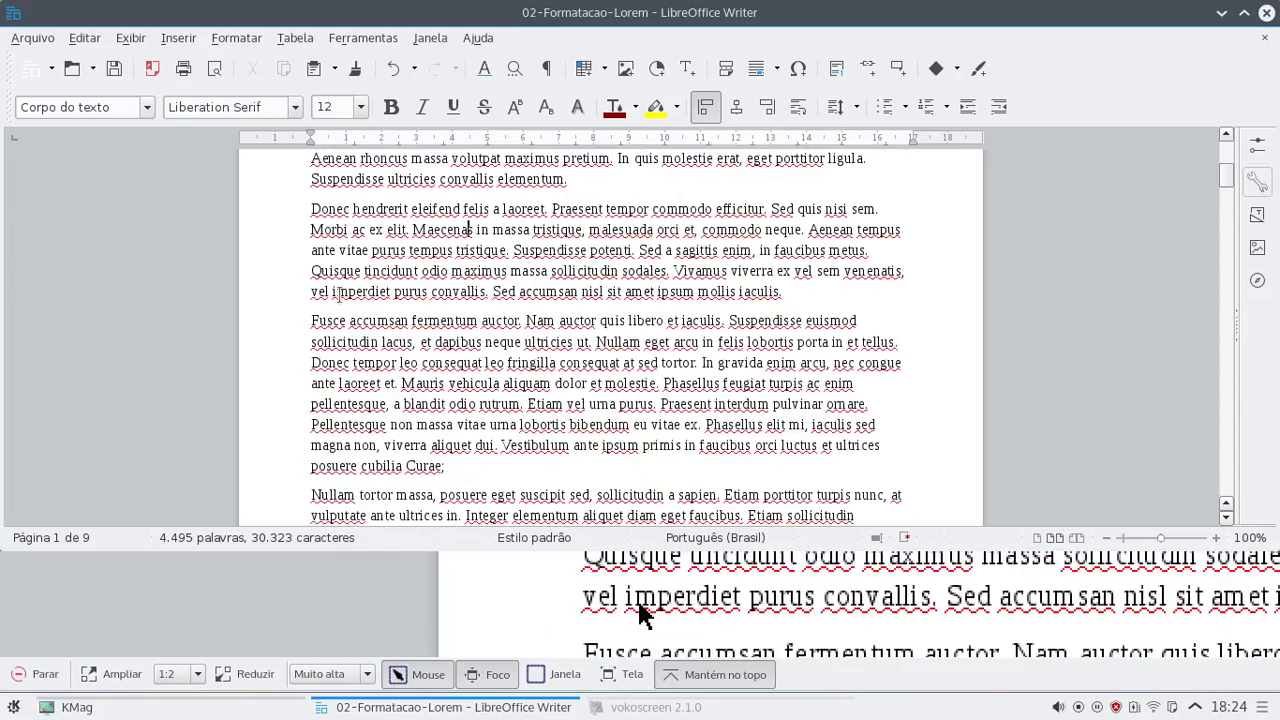
scroll(430, 283, "up", 3)
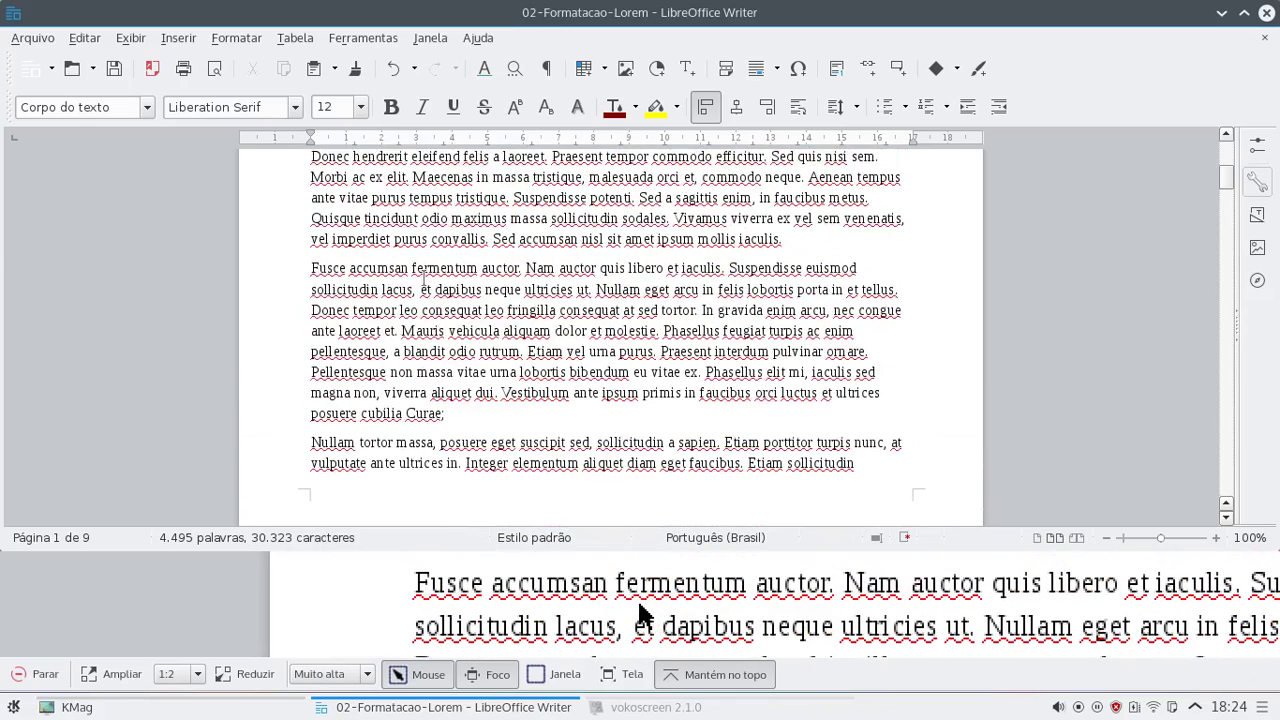
left_click_drag(311, 267, 900, 291)
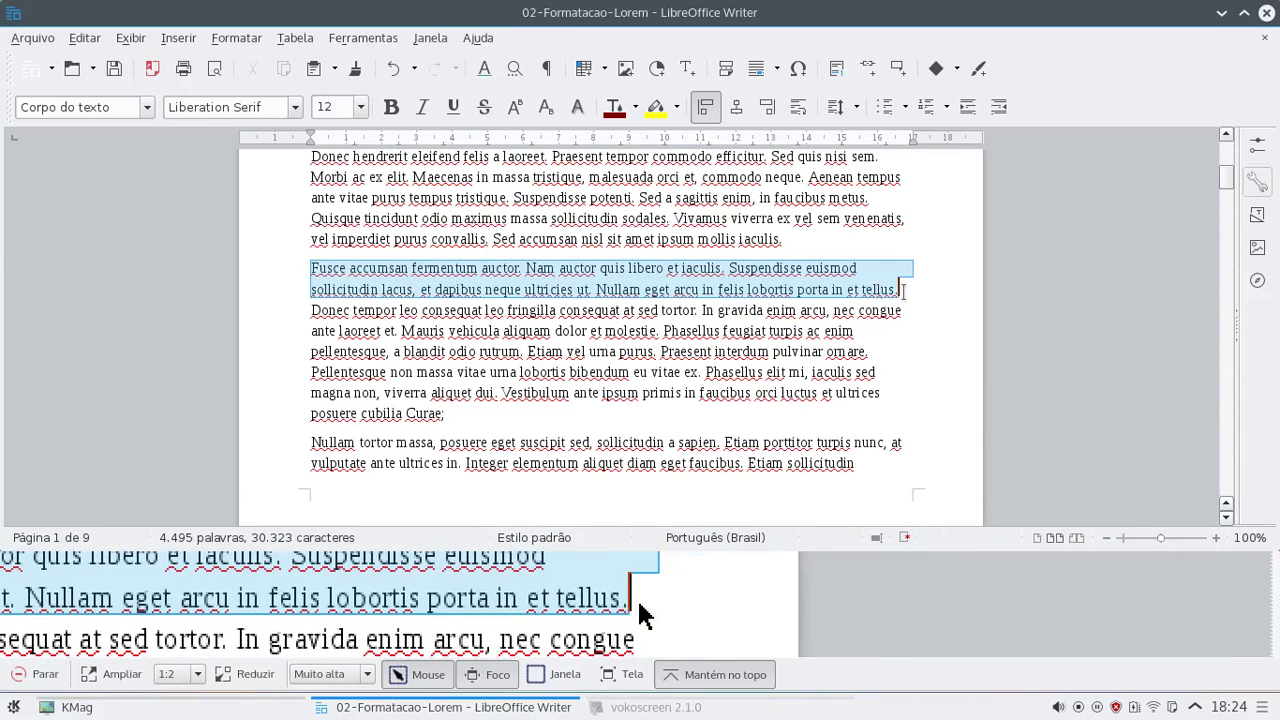
left_click(855, 251)
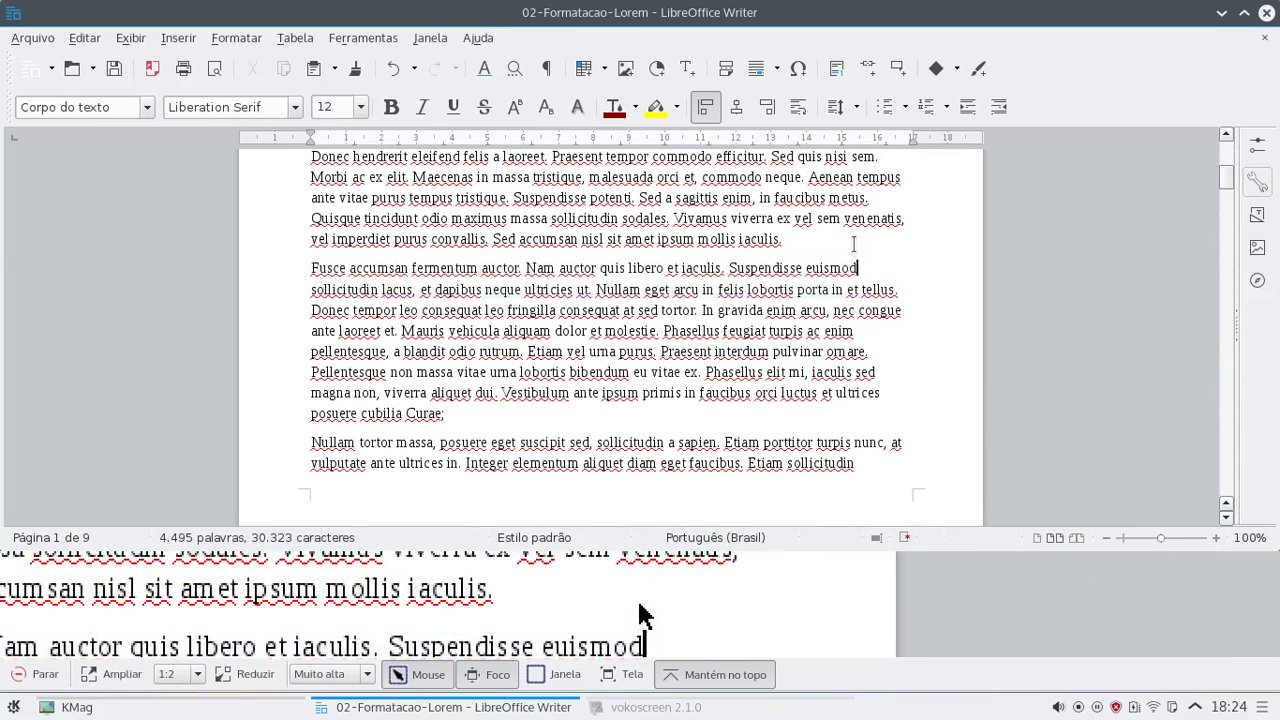
left_click(854, 244)
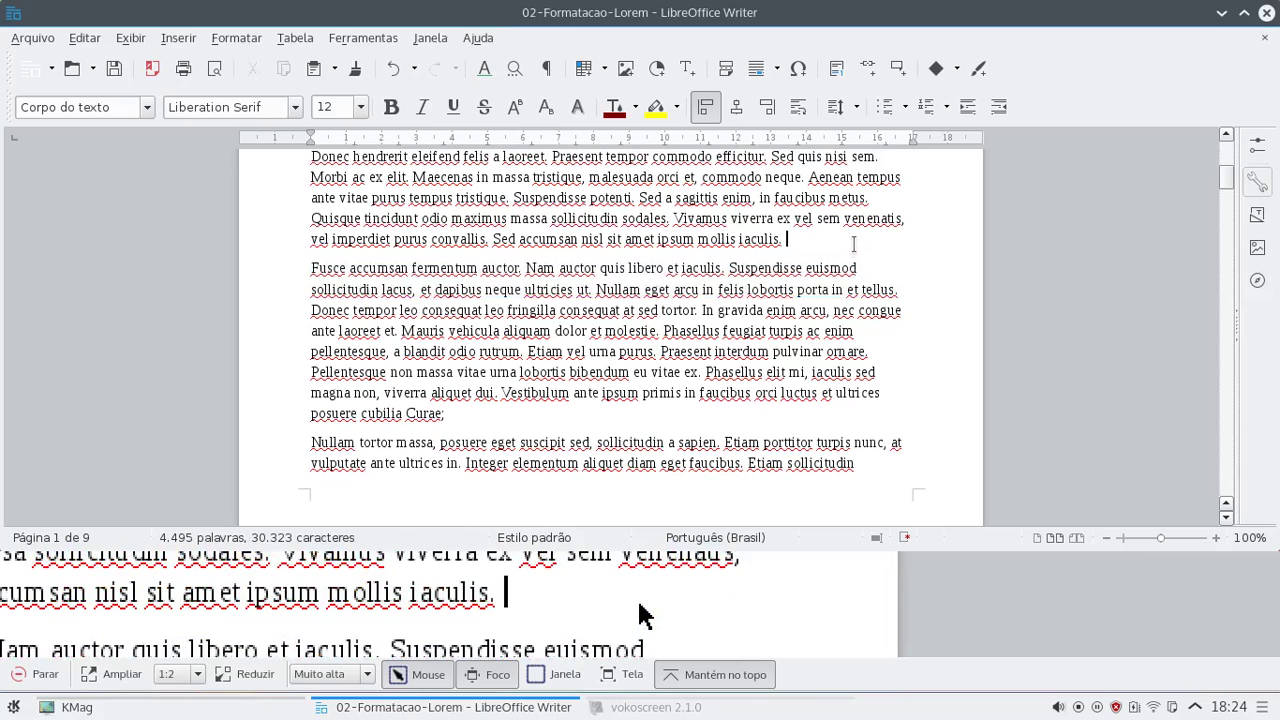
scroll(401, 432, "down", 1)
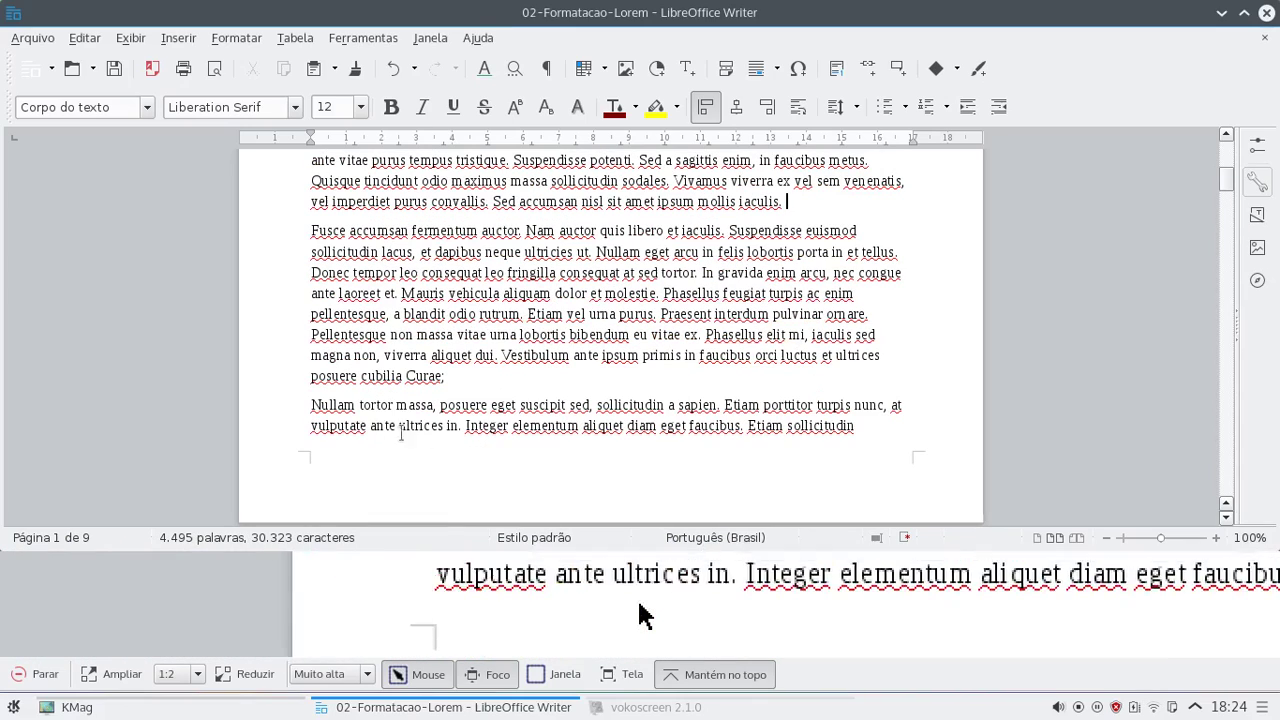
left_click(358, 406)
scroll(460, 418, "down", 5)
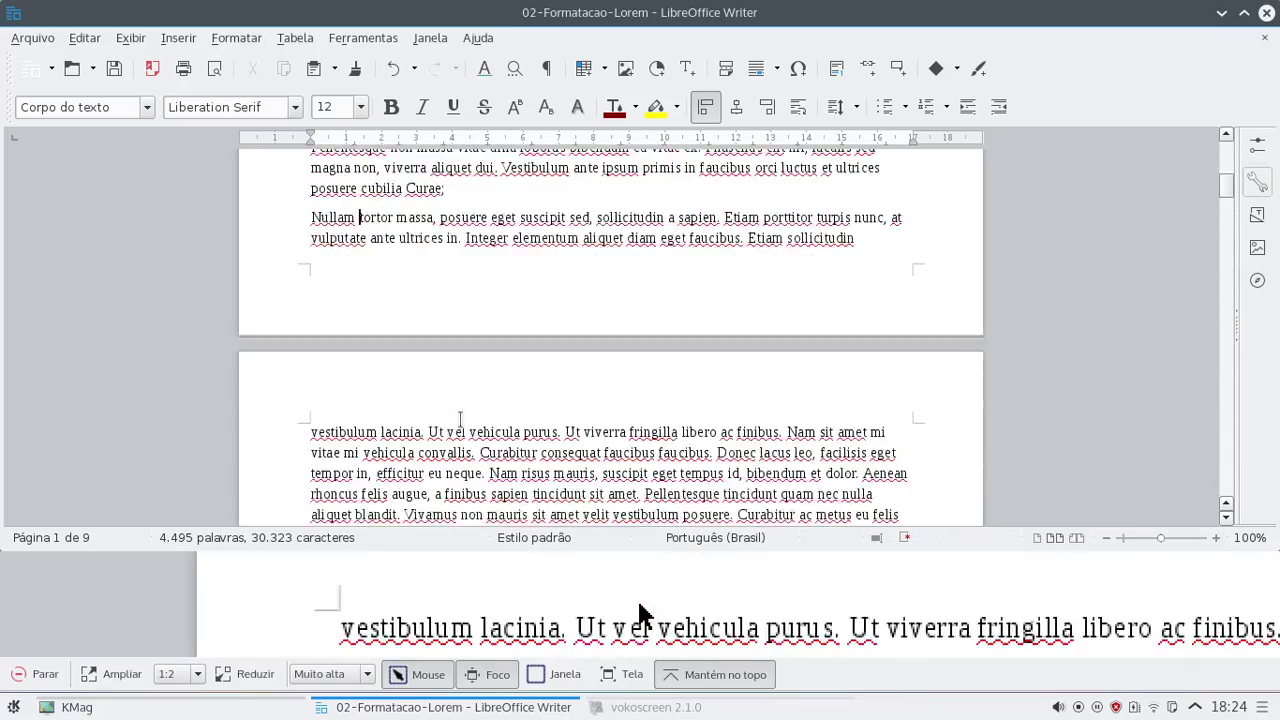
scroll(460, 418, "down", 2)
scroll(430, 300, "up", 3)
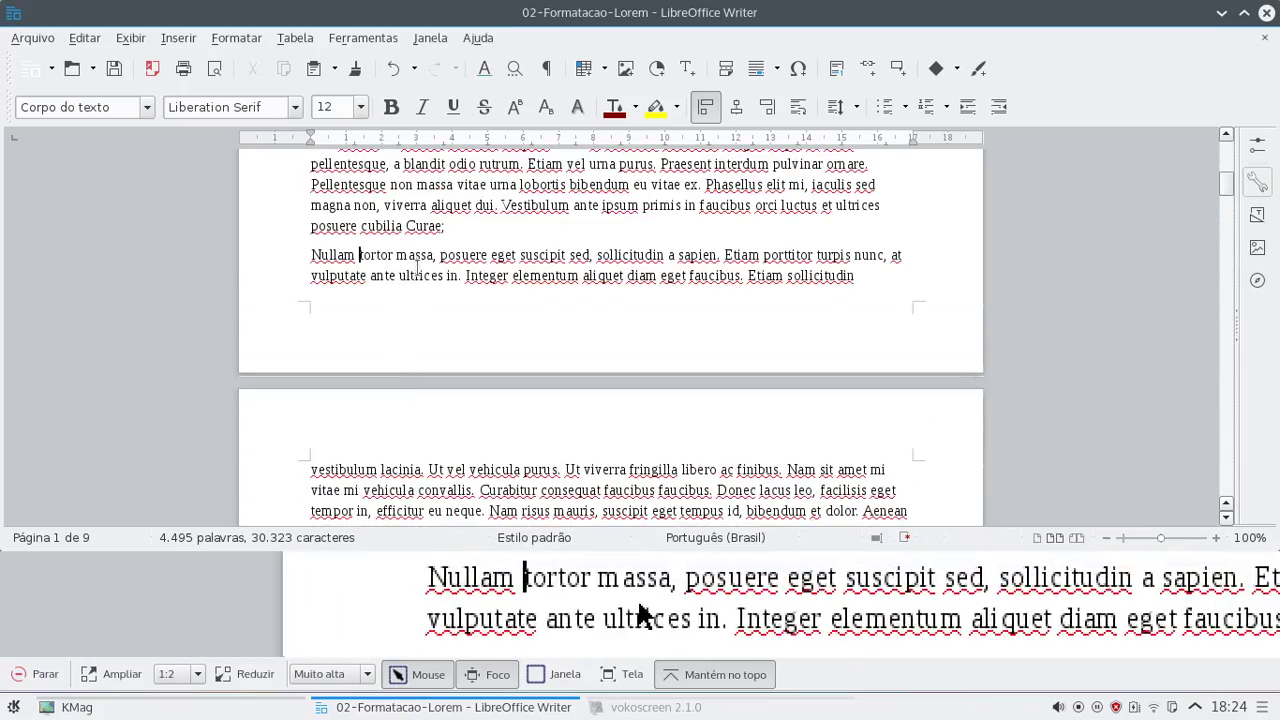
scroll(456, 266, "up", 1)
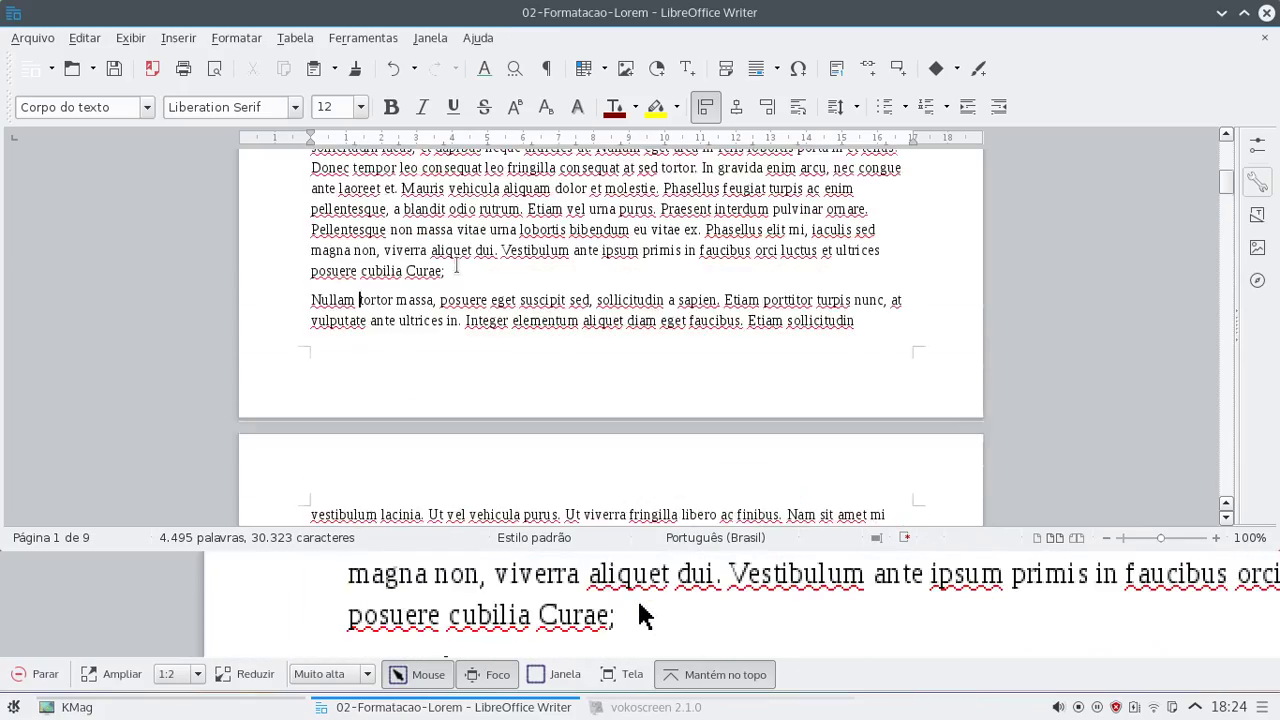
scroll(456, 266, "up", 1)
Try adding a blank paragraph before the "Fusce accumsan" paragraph, and remove it again
left_click(310, 178)
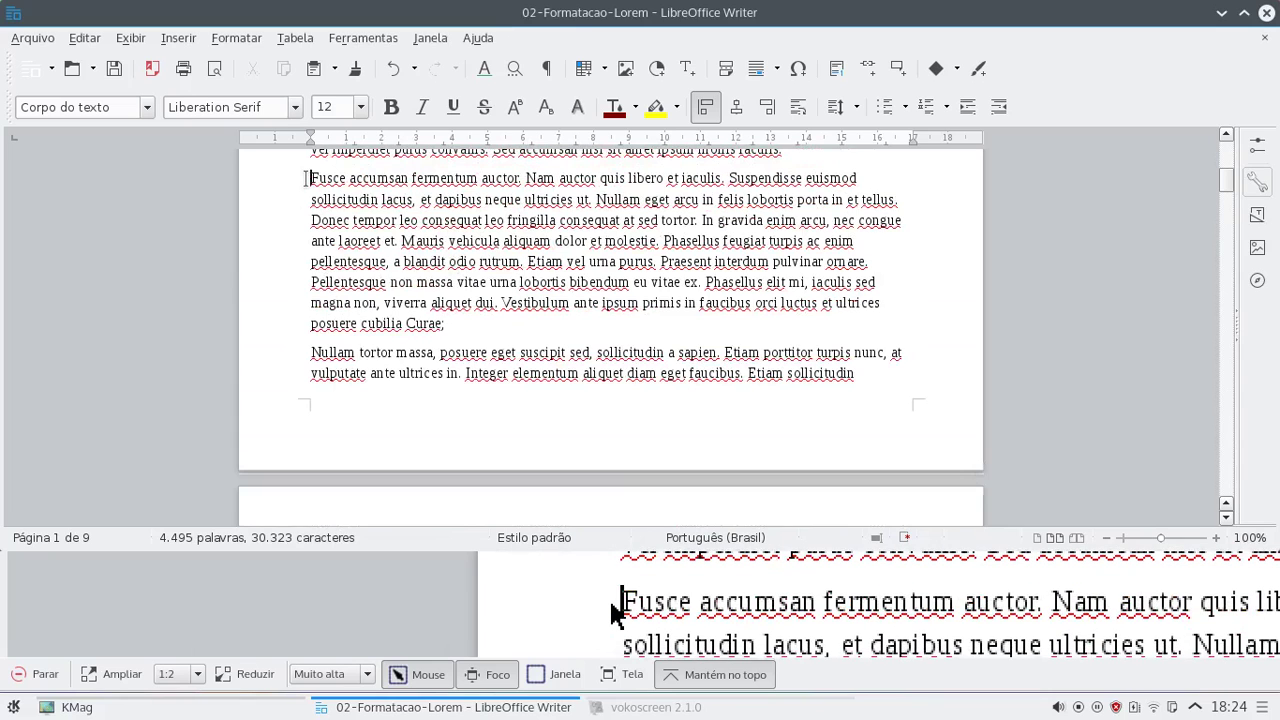
key("Return")
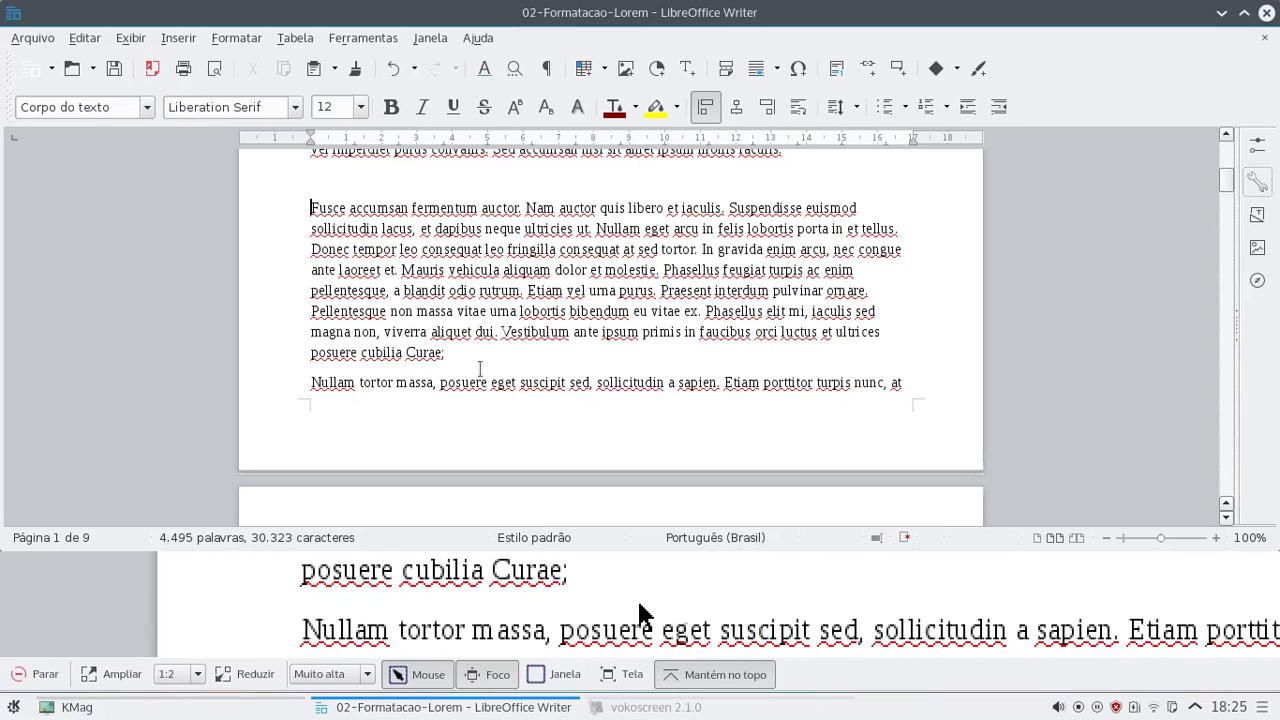
key("BackSpace")
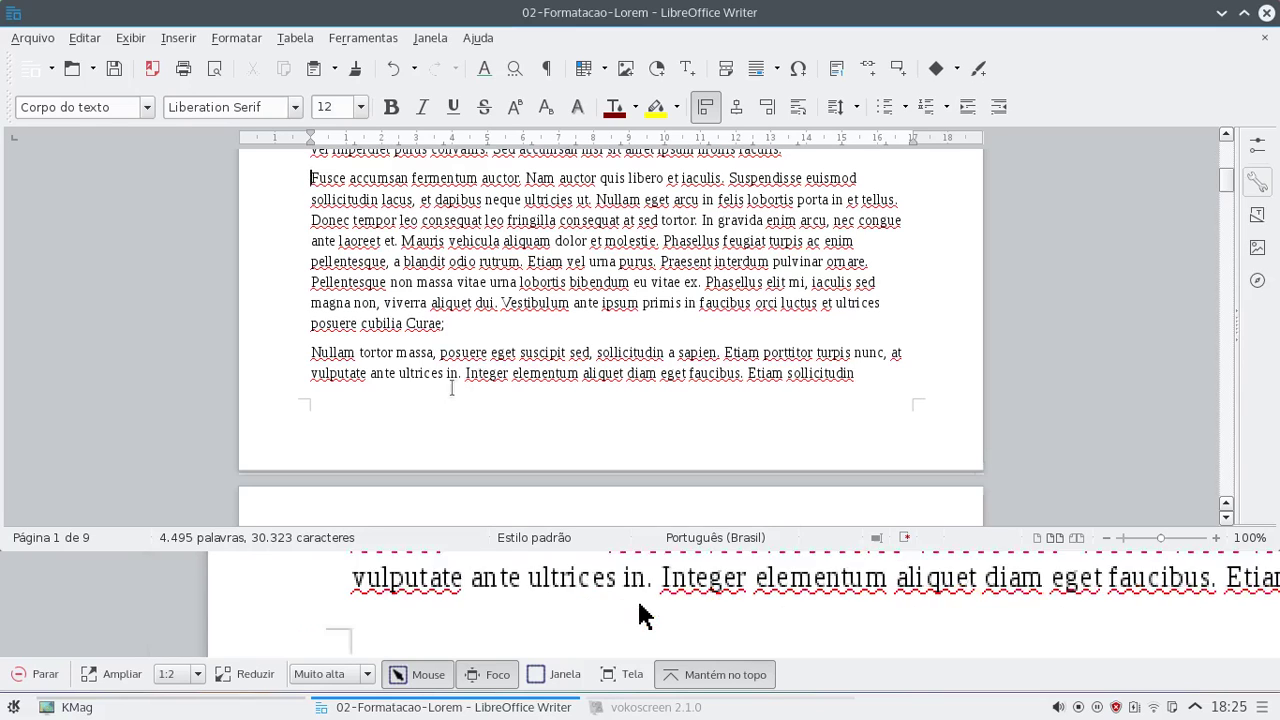
Examine the page 1–2 transition and the last line of the "Fusce accumsan" paragraph, "posuere cubilia Curae;"
scroll(481, 370, "down", 5)
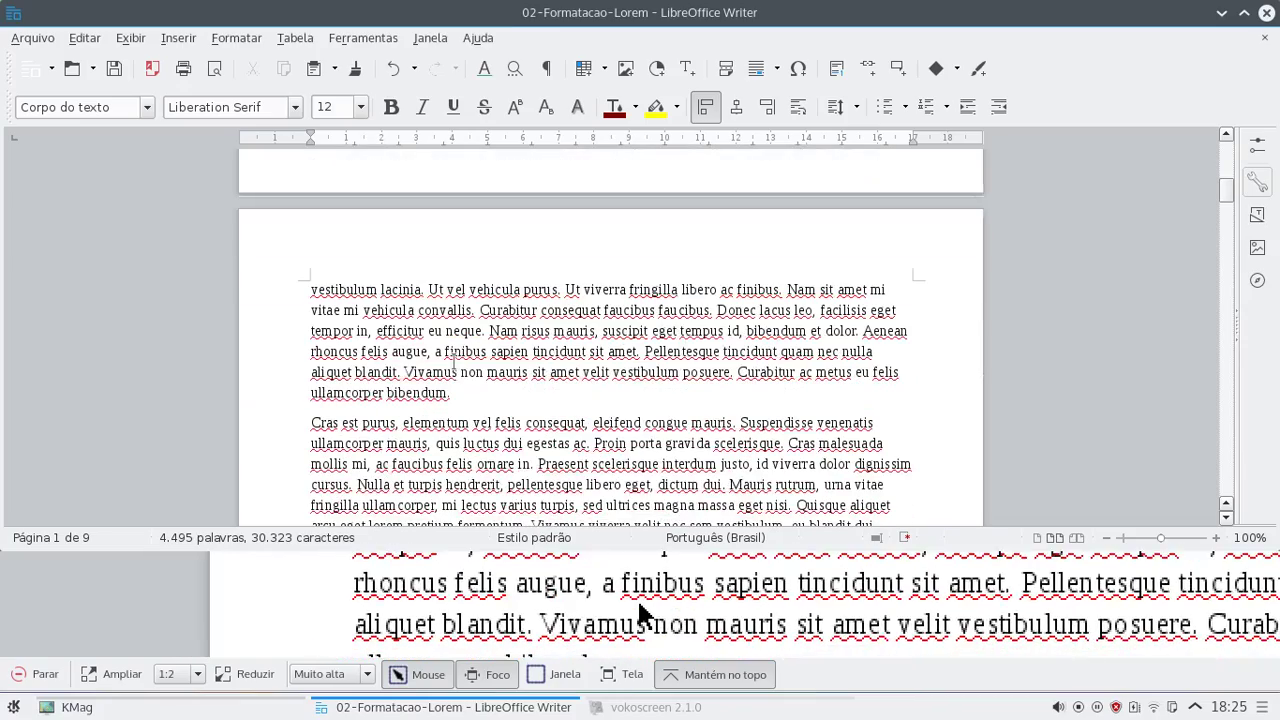
scroll(472, 360, "up", 6)
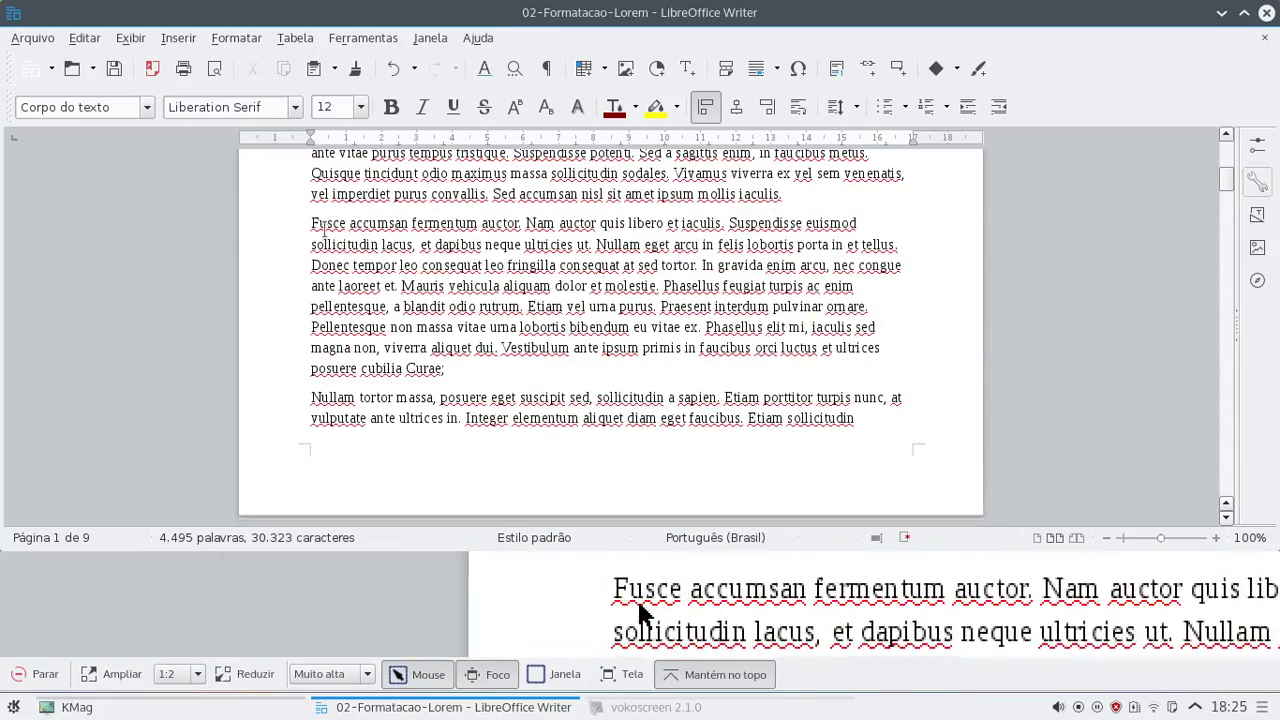
left_click_drag(312, 223, 311, 370)
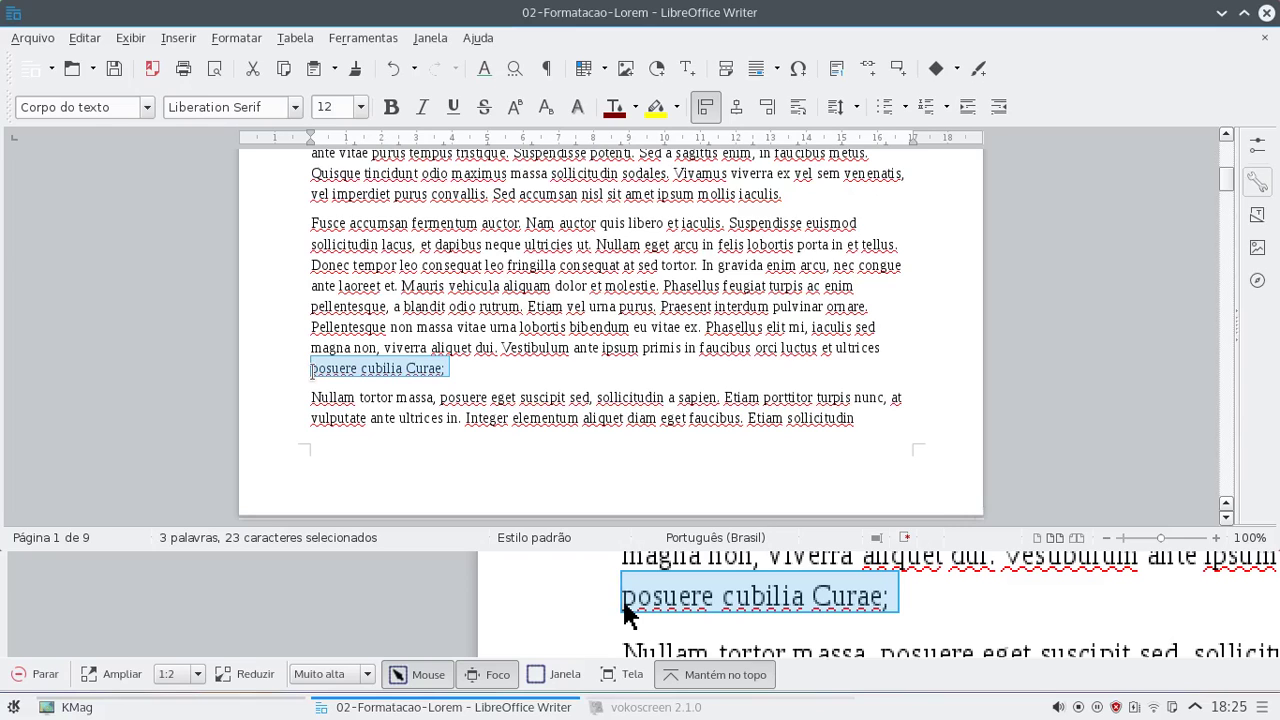
left_click(482, 362)
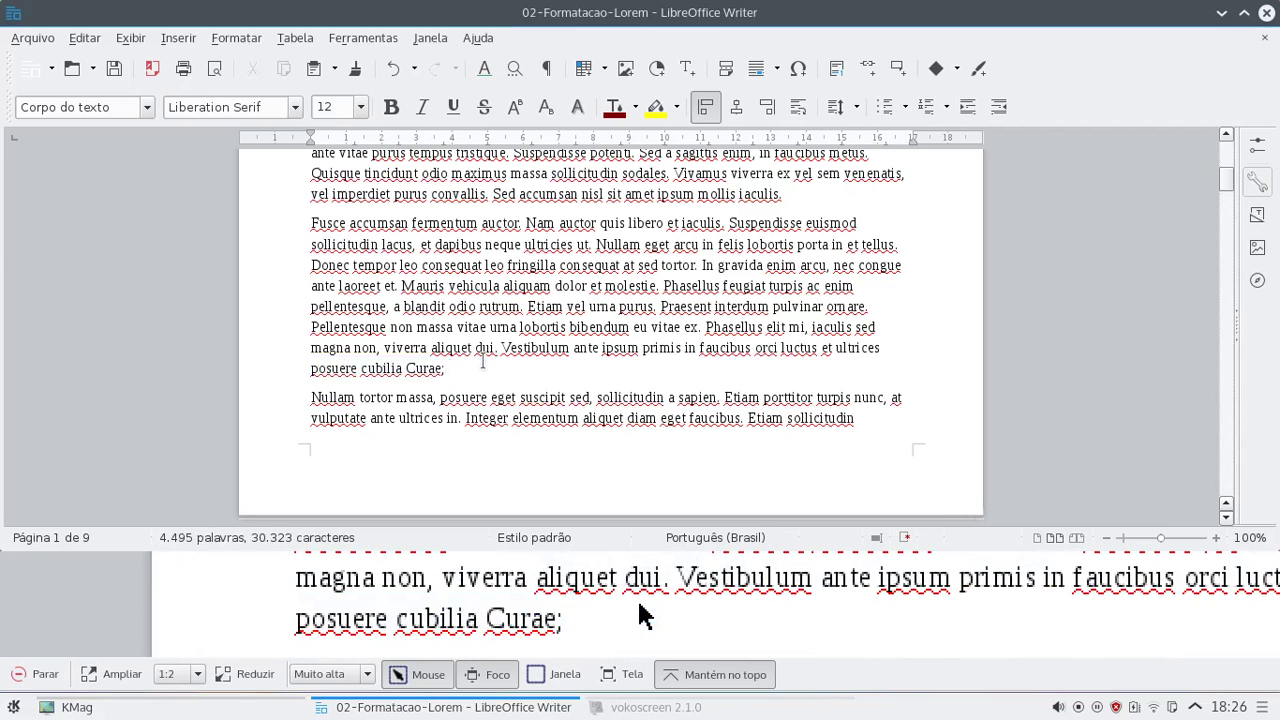
Enable orphan control (Controle de linhas órfãs) with 3 lines for all paragraphs in the document
key("ctrl+a")
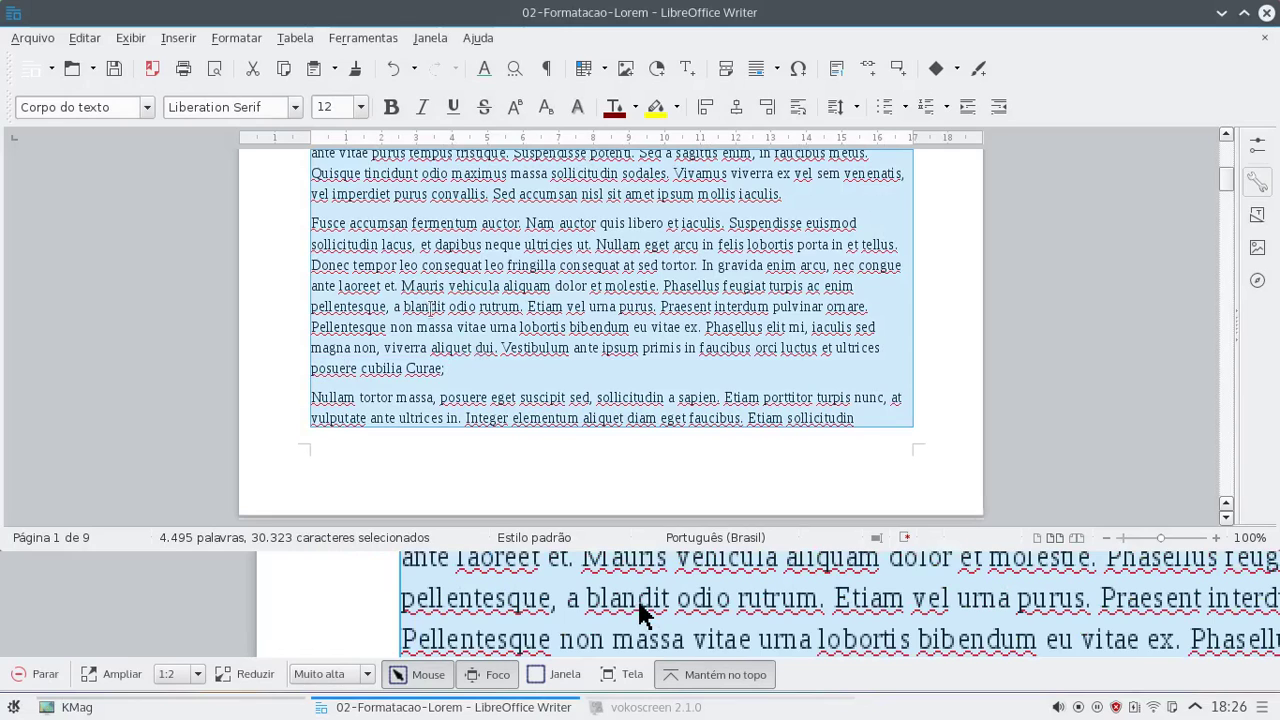
left_click(236, 43)
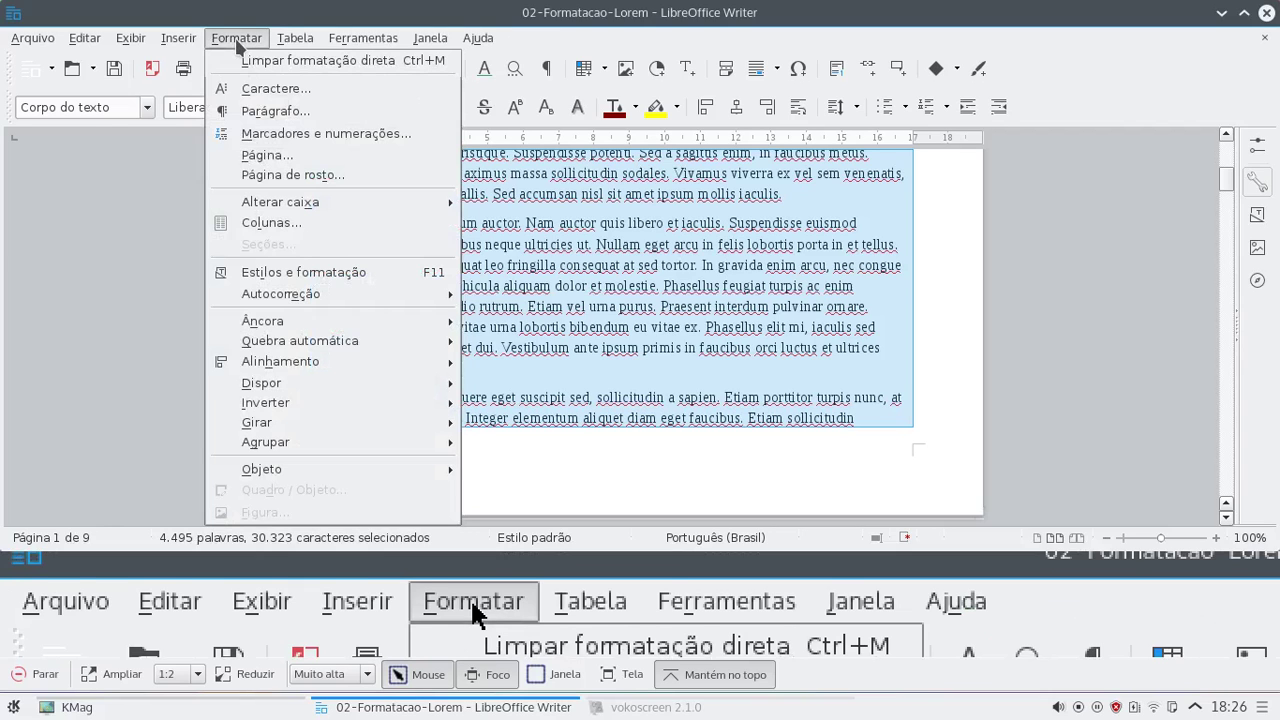
left_click(252, 116)
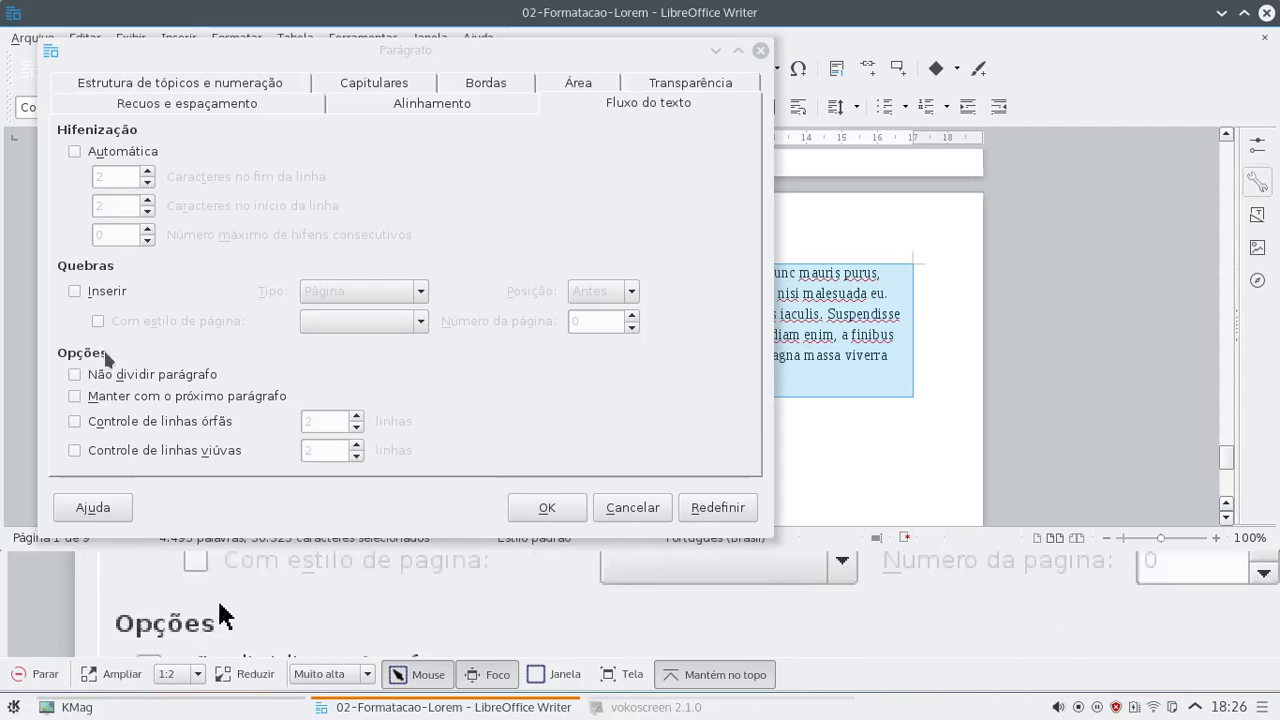
left_click(181, 432)
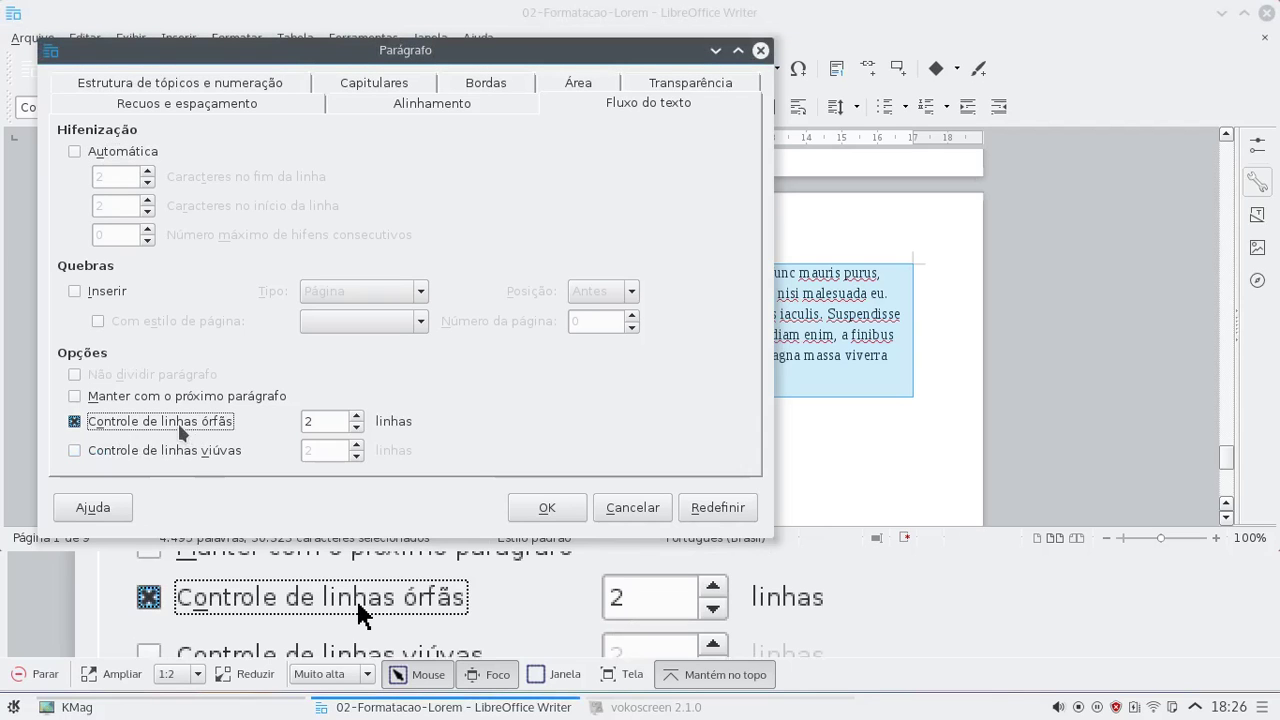
left_click(356, 428)
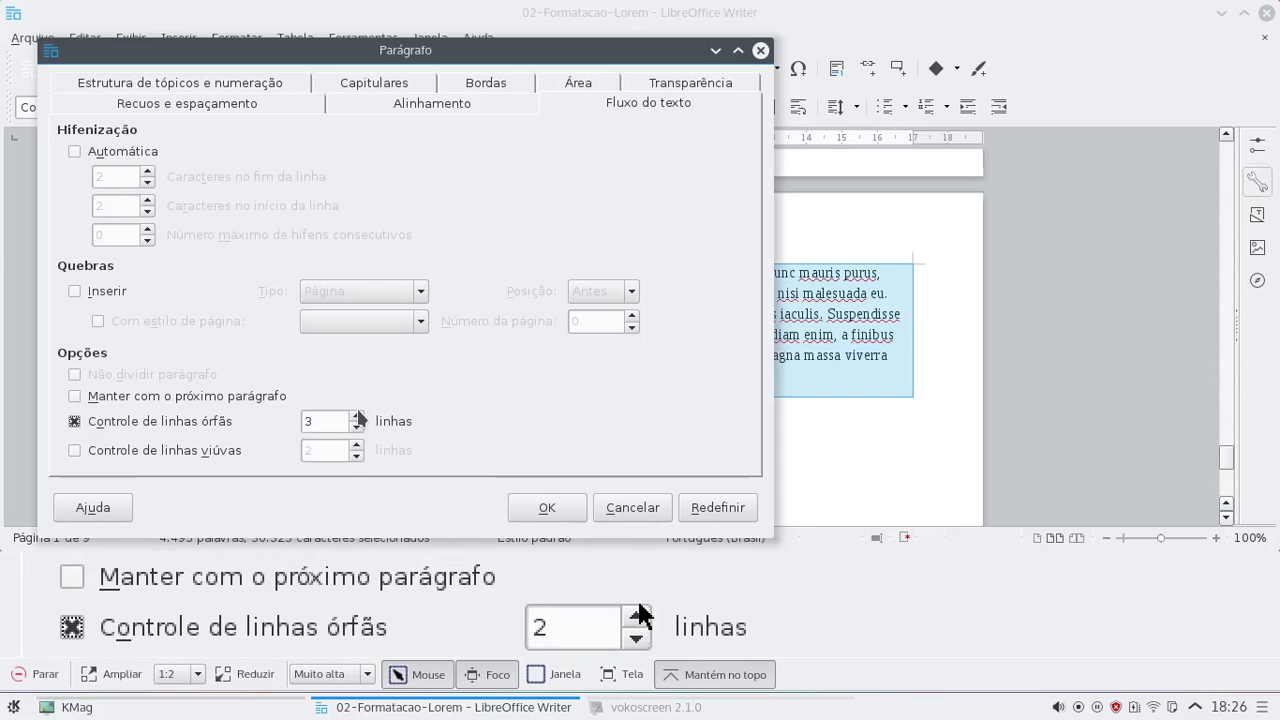
left_click(356, 417)
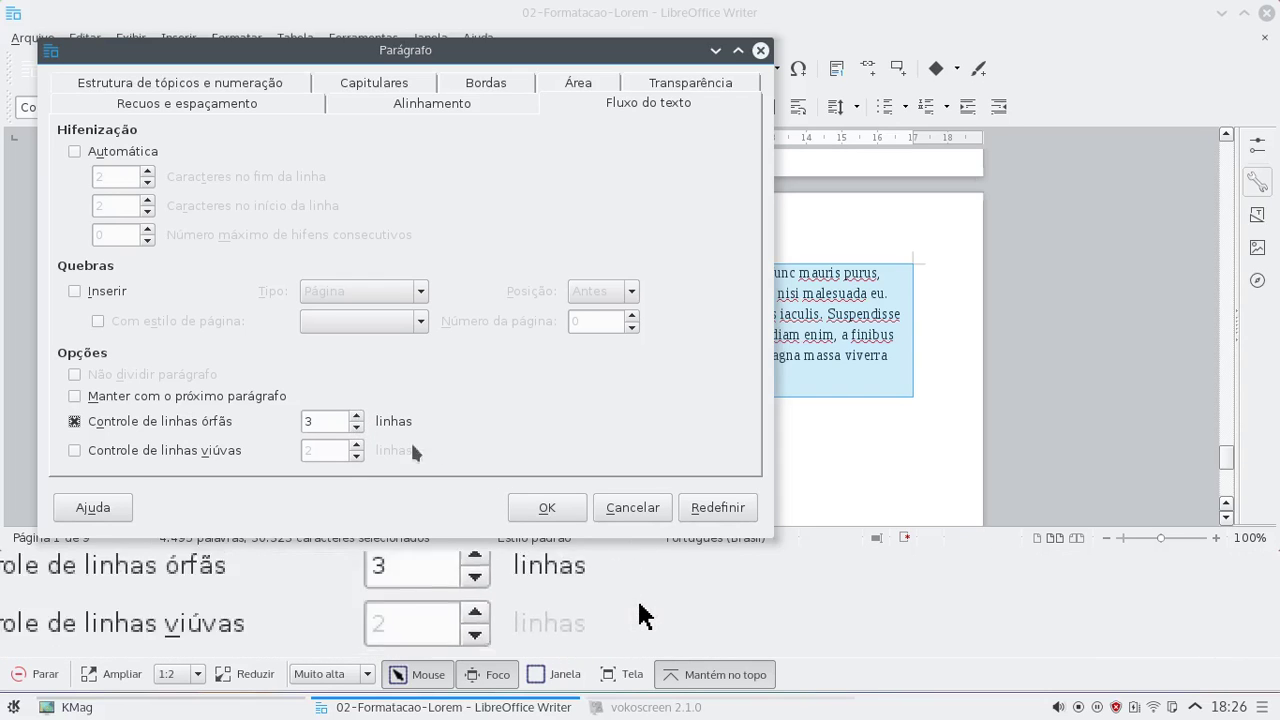
left_click(545, 507)
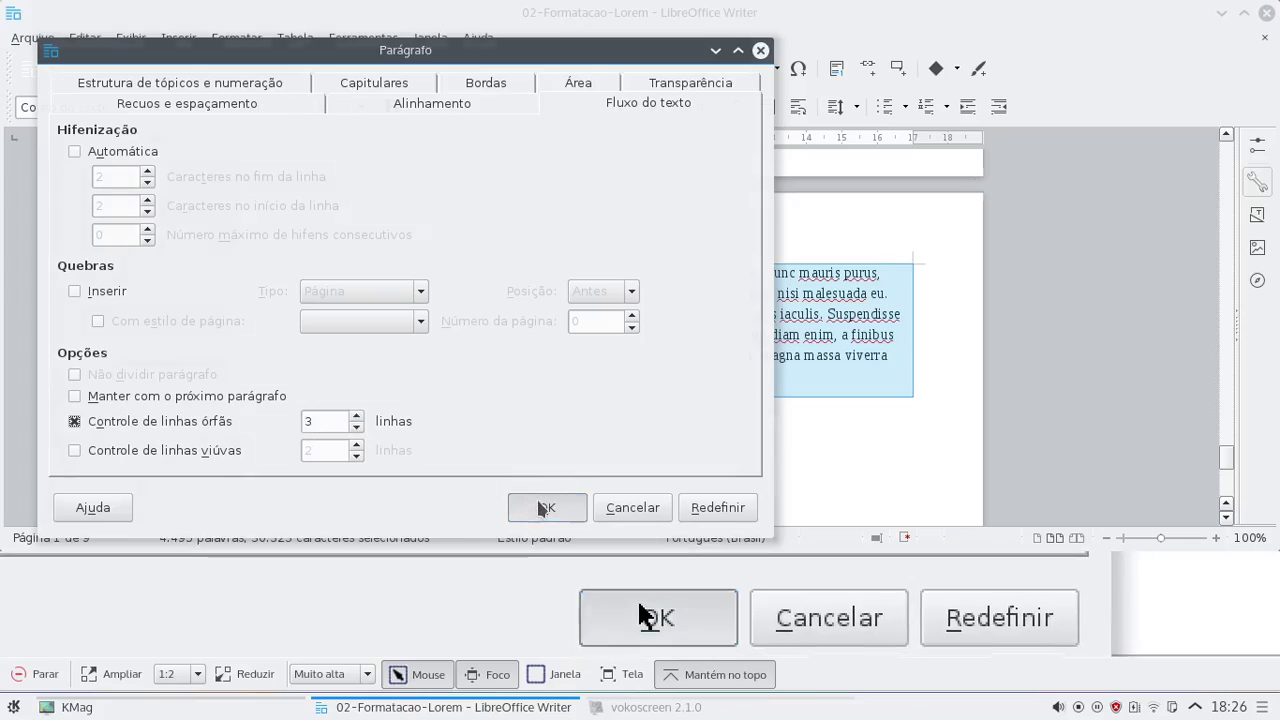
Check where the "Fusce accumsan" and "Nullam tortor massa" paragraphs fall around the break between pages 1 and 2
scroll(480, 434, "up", 3)
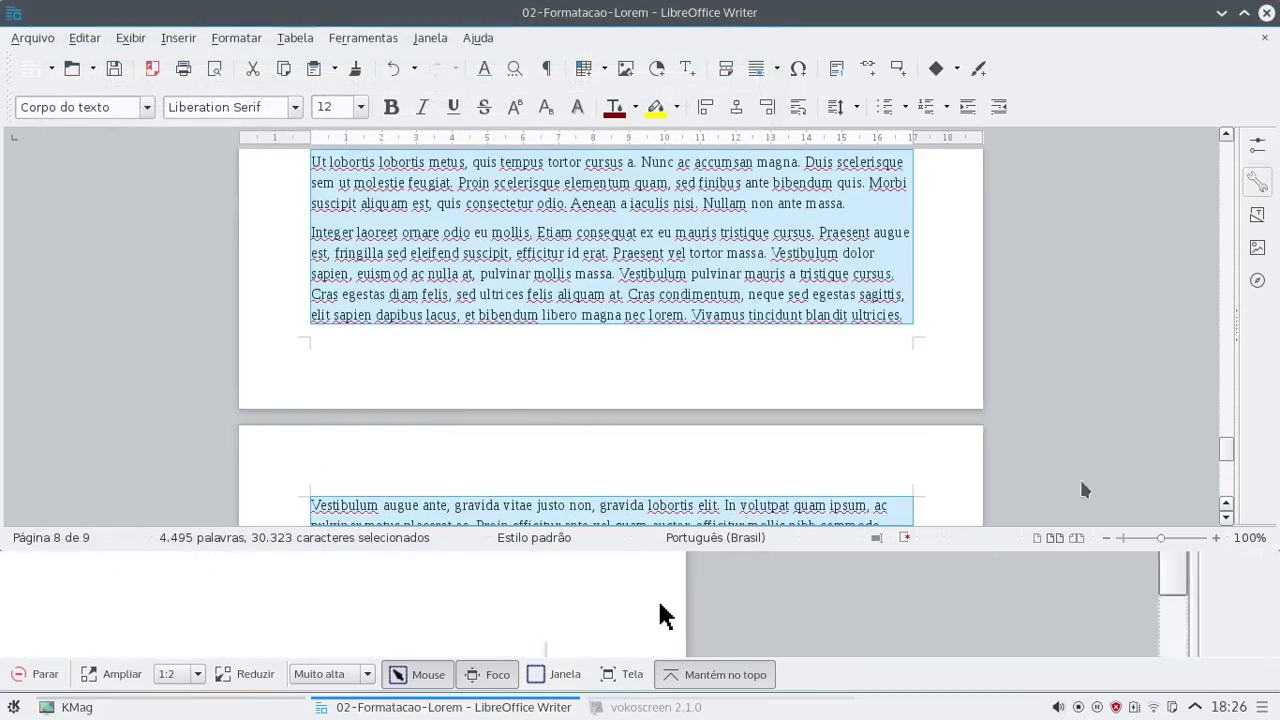
left_click_drag(1225, 448, 1214, 153)
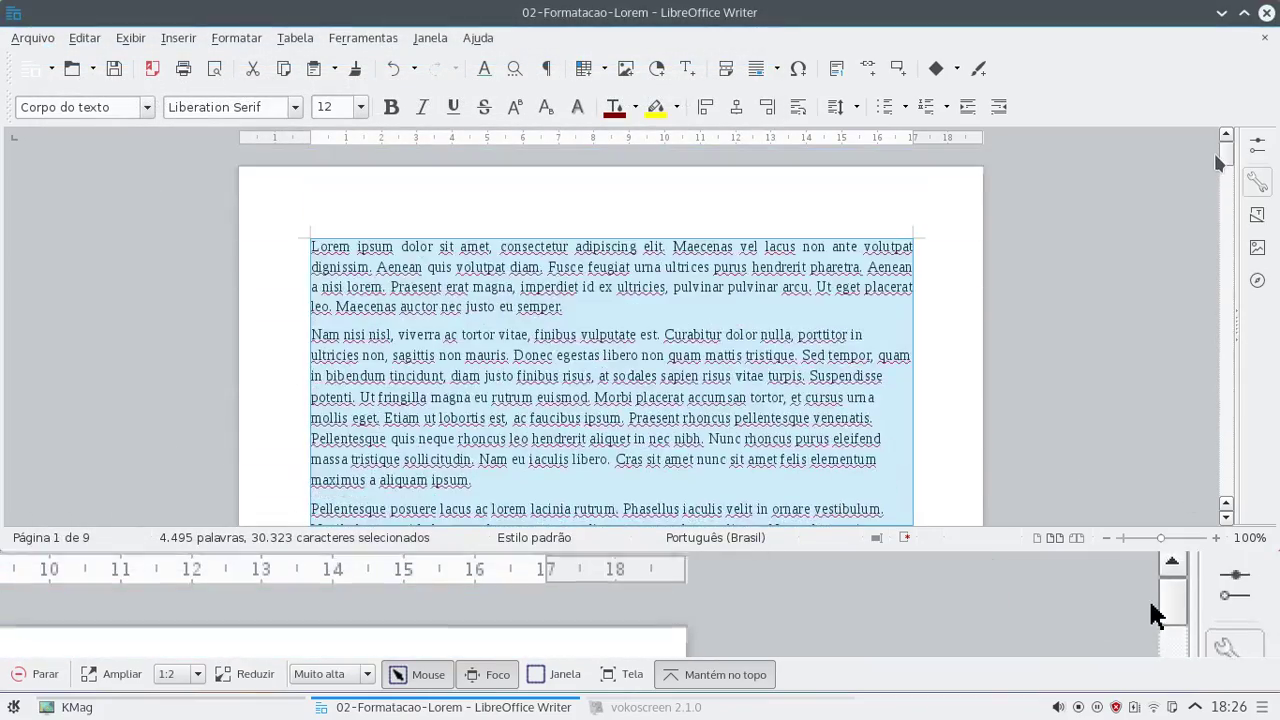
left_click(480, 340)
scroll(387, 376, "down", 3)
left_click(388, 373)
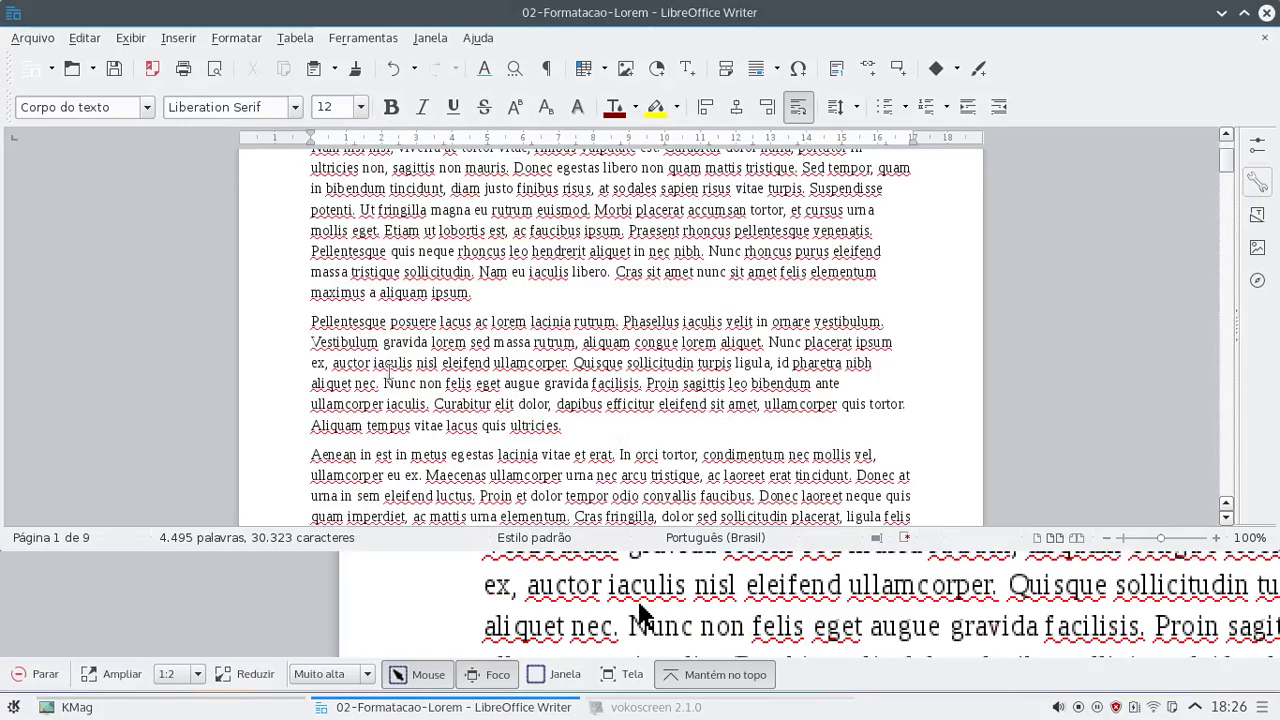
scroll(386, 378, "down", 8)
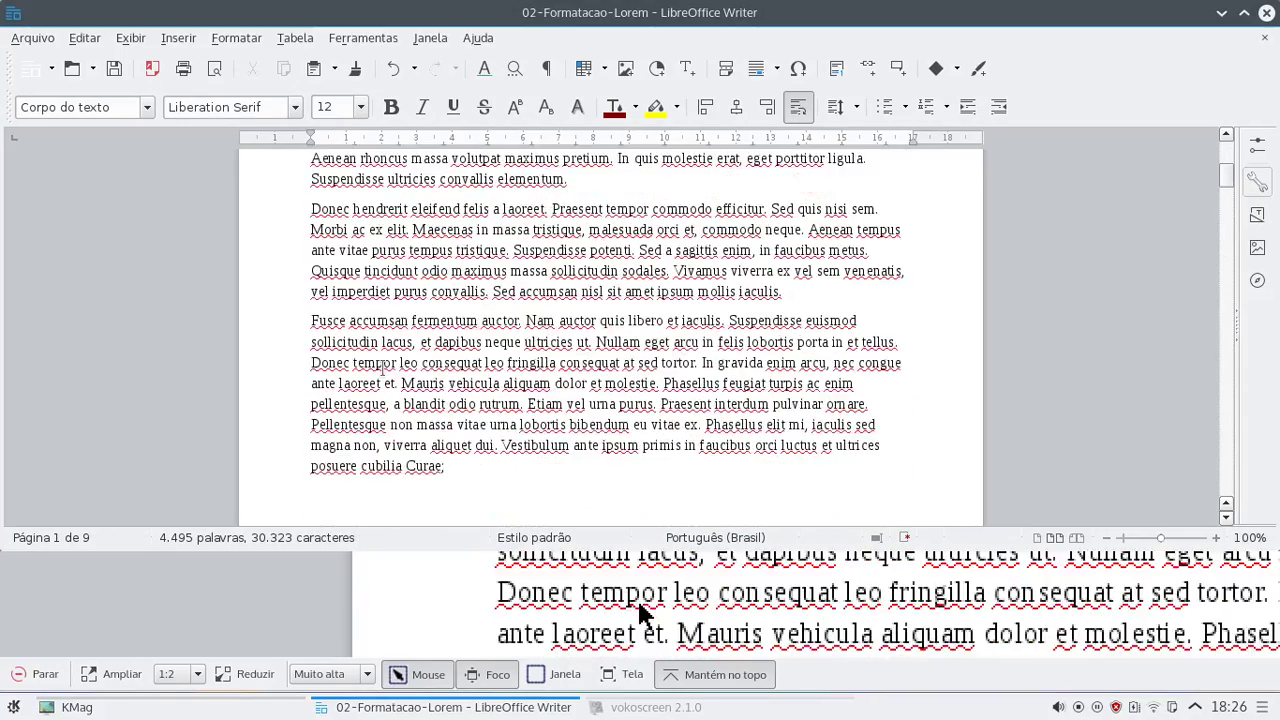
scroll(382, 368, "down", 6)
scroll(365, 401, "up", 2)
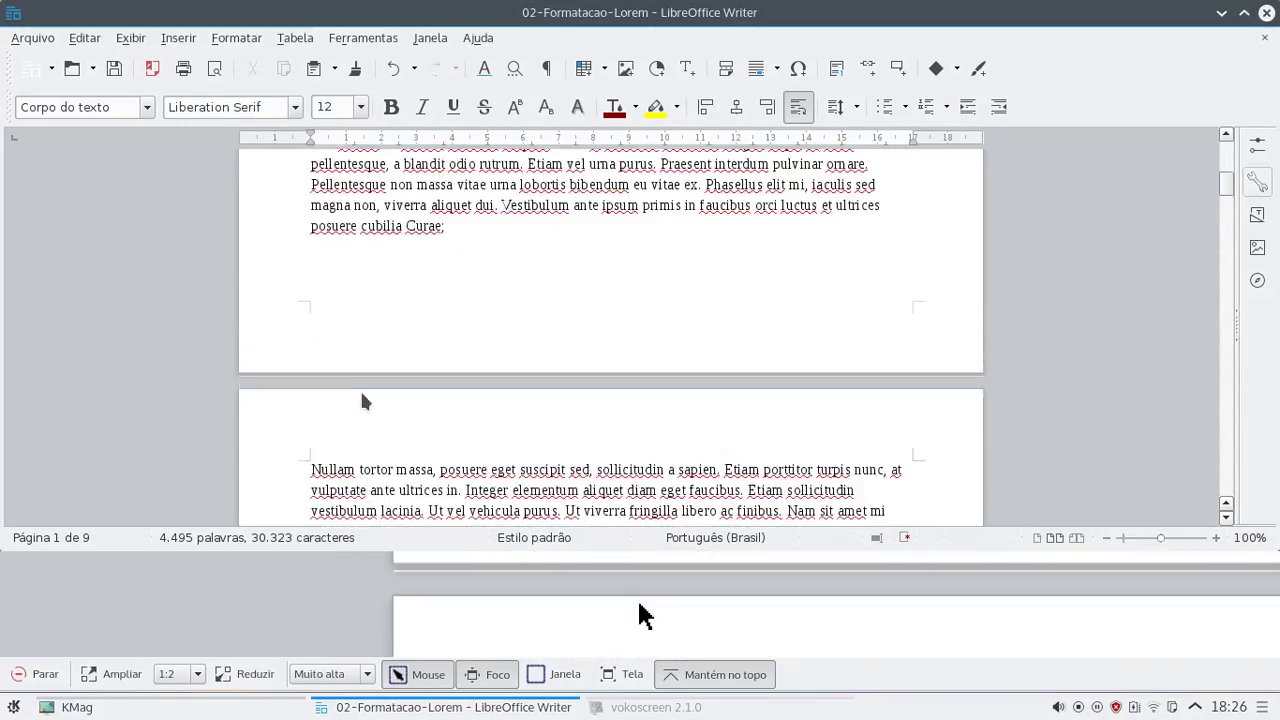
scroll(360, 391, "down", 2)
scroll(342, 379, "up", 1)
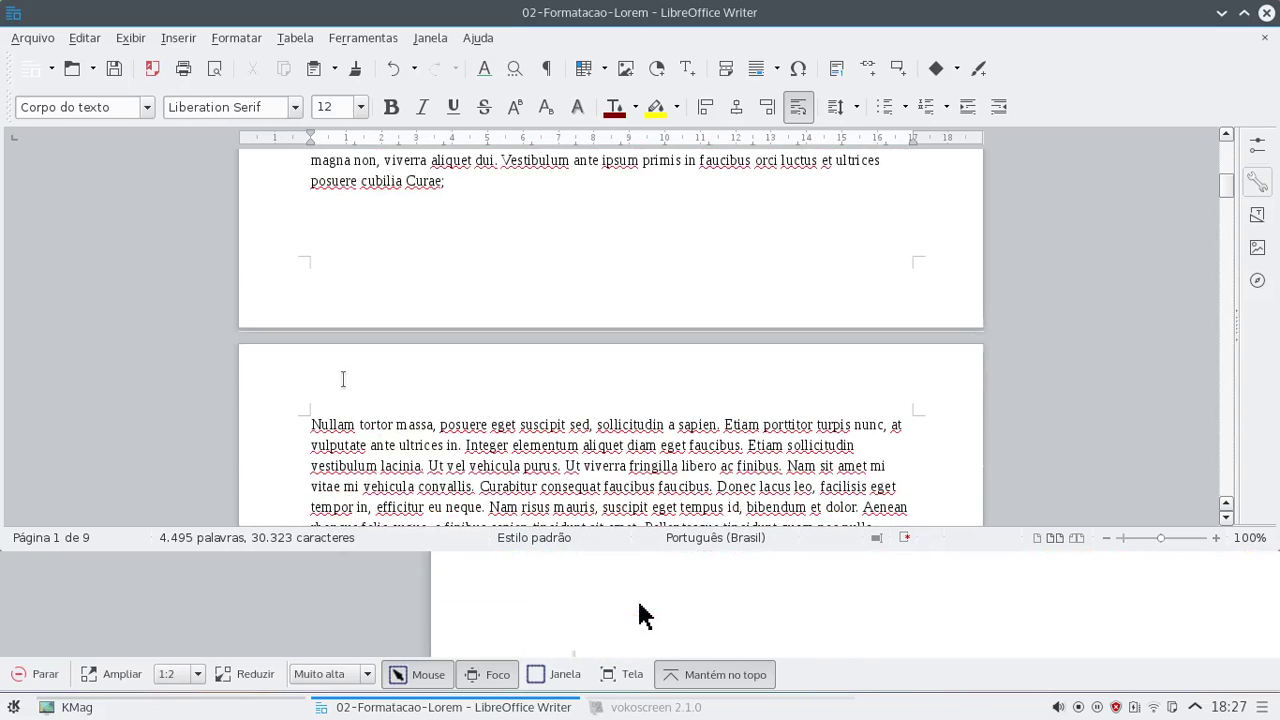
scroll(335, 350, "up", 1)
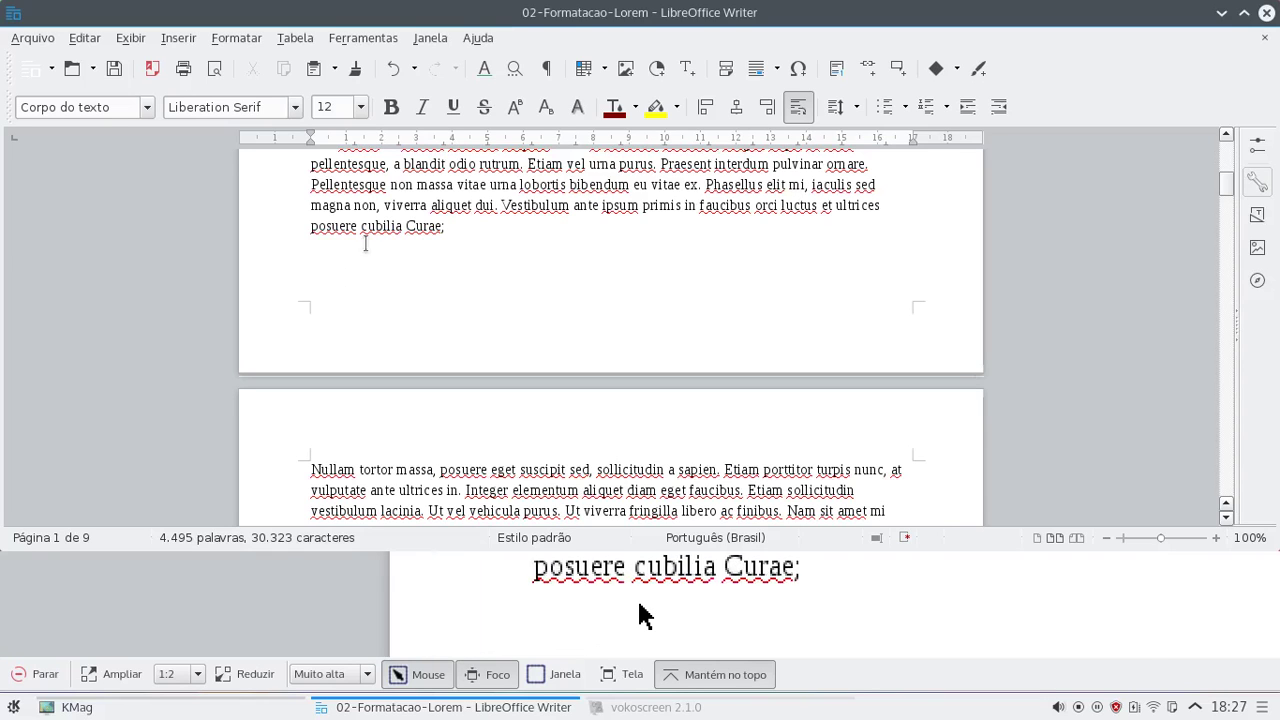
scroll(325, 265, "up", 4)
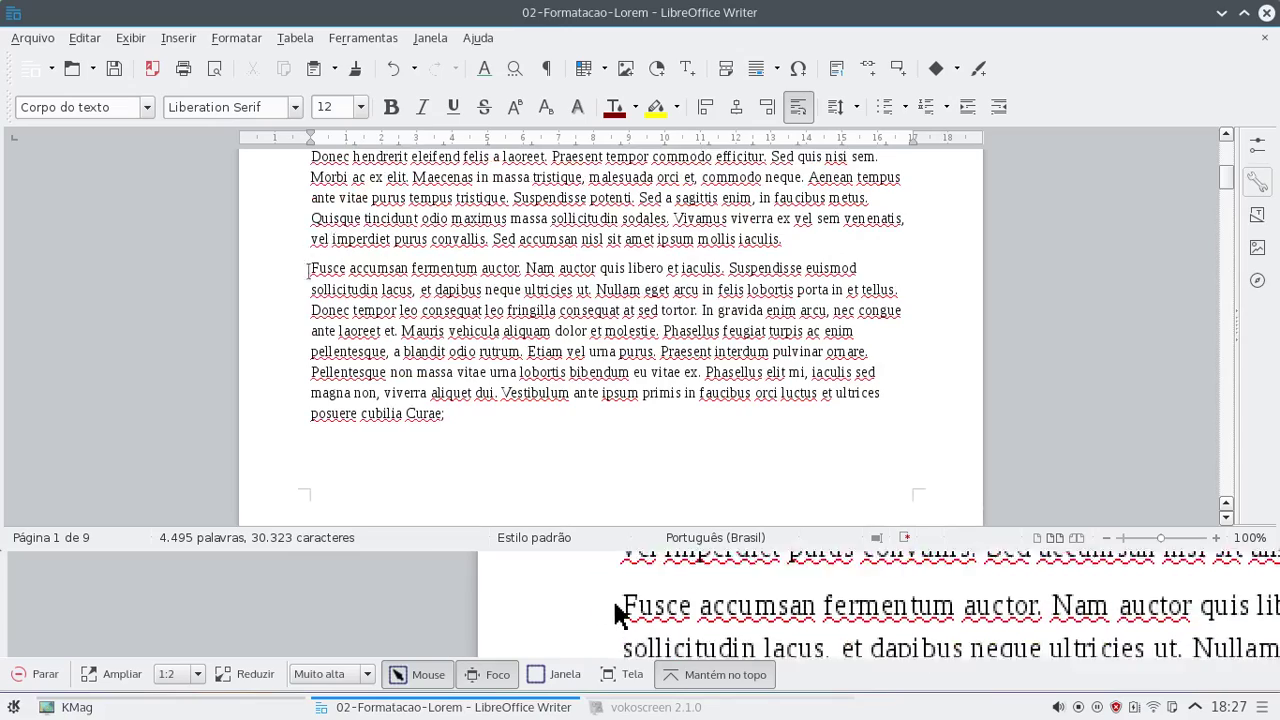
scroll(312, 265, "up", 1)
left_click_drag(311, 313, 446, 458)
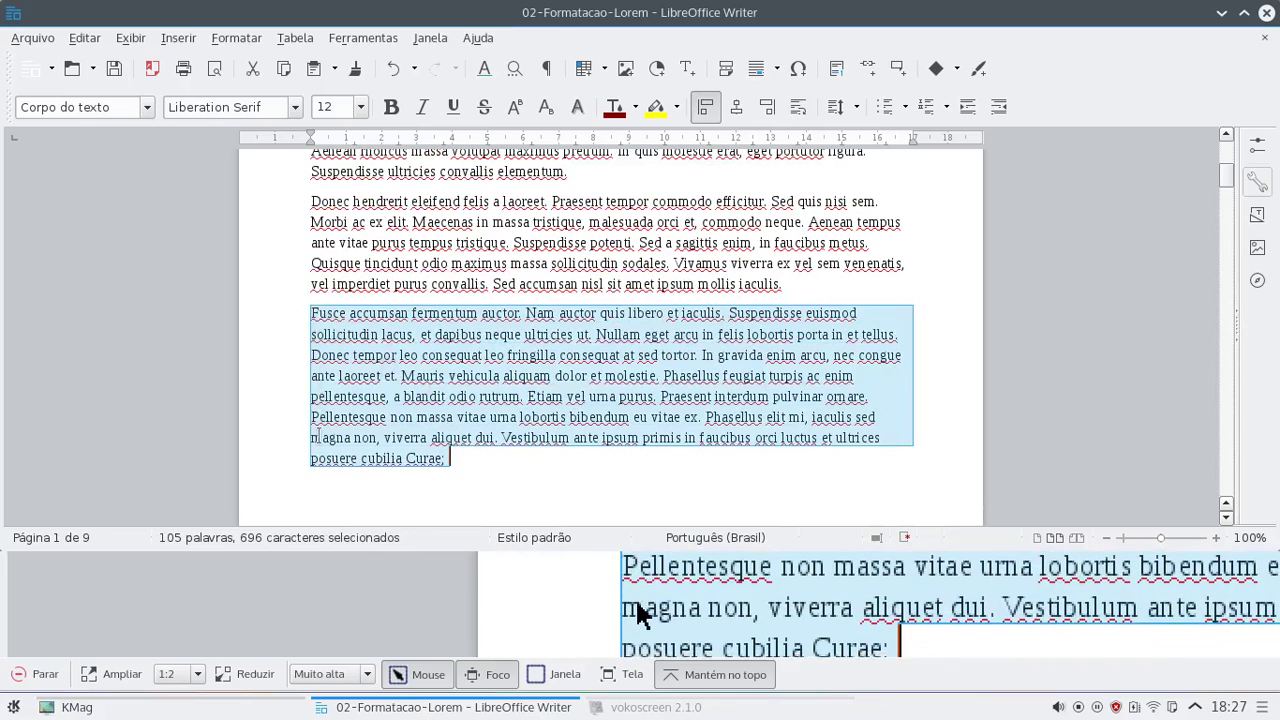
Insert five blank paragraphs before the "Donec hendrerit" paragraph to push the text below it towards page 2
left_click(307, 204)
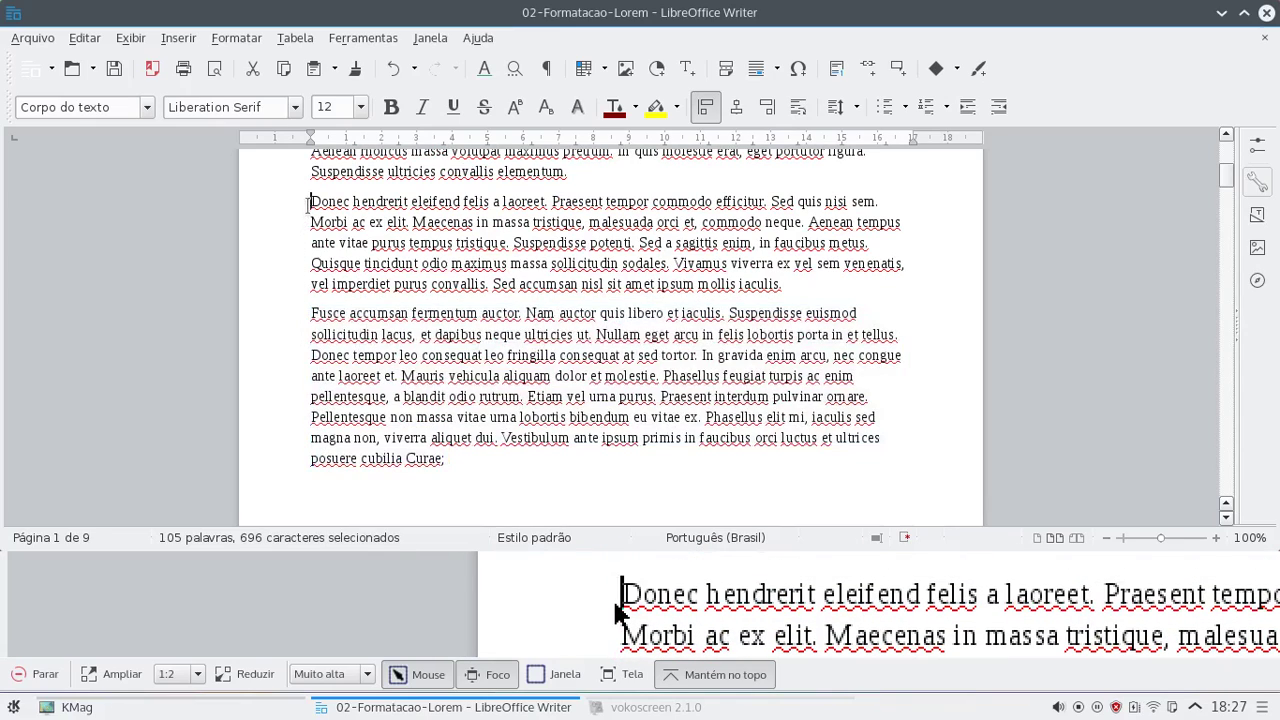
key("Return")
key("Return")
key("Return")
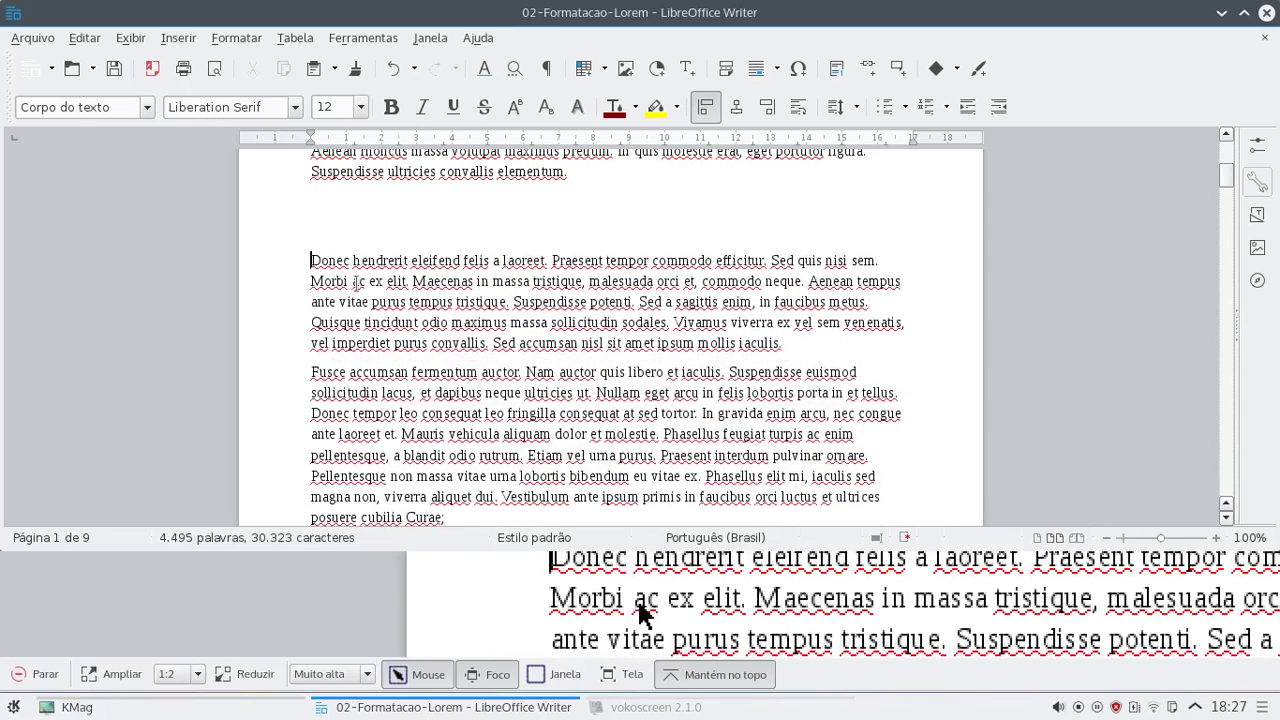
key("Return")
key("Return")
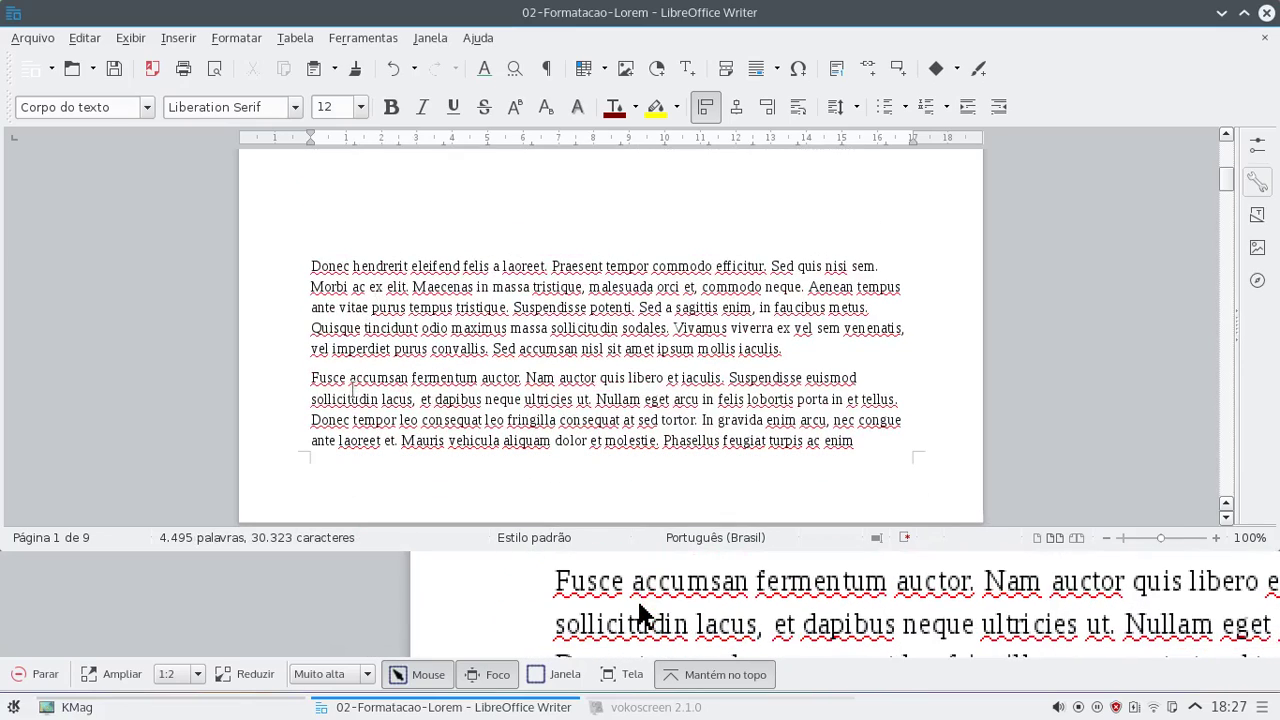
Insert one more blank paragraph before the "Donec hendrerit" paragraph and check where "Fusce accumsan" falls around the page 1–2 break
key("Return")
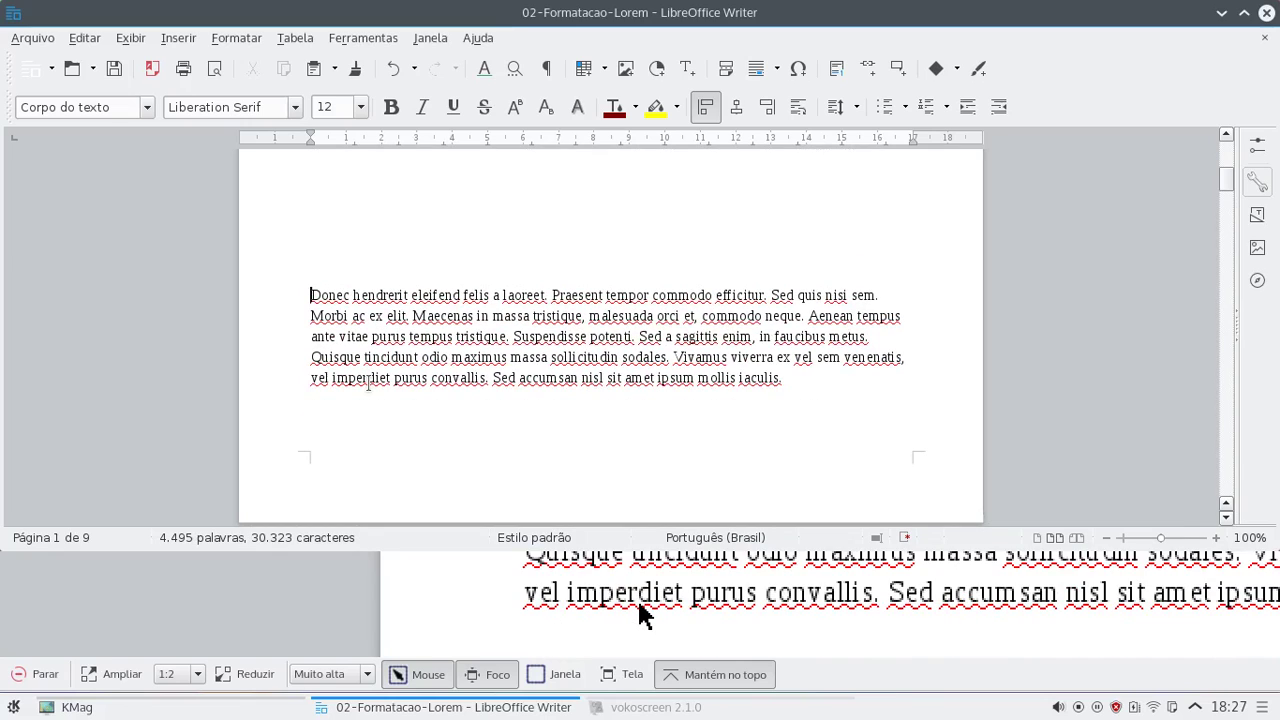
scroll(388, 380, "down", 1)
scroll(388, 380, "down", 4)
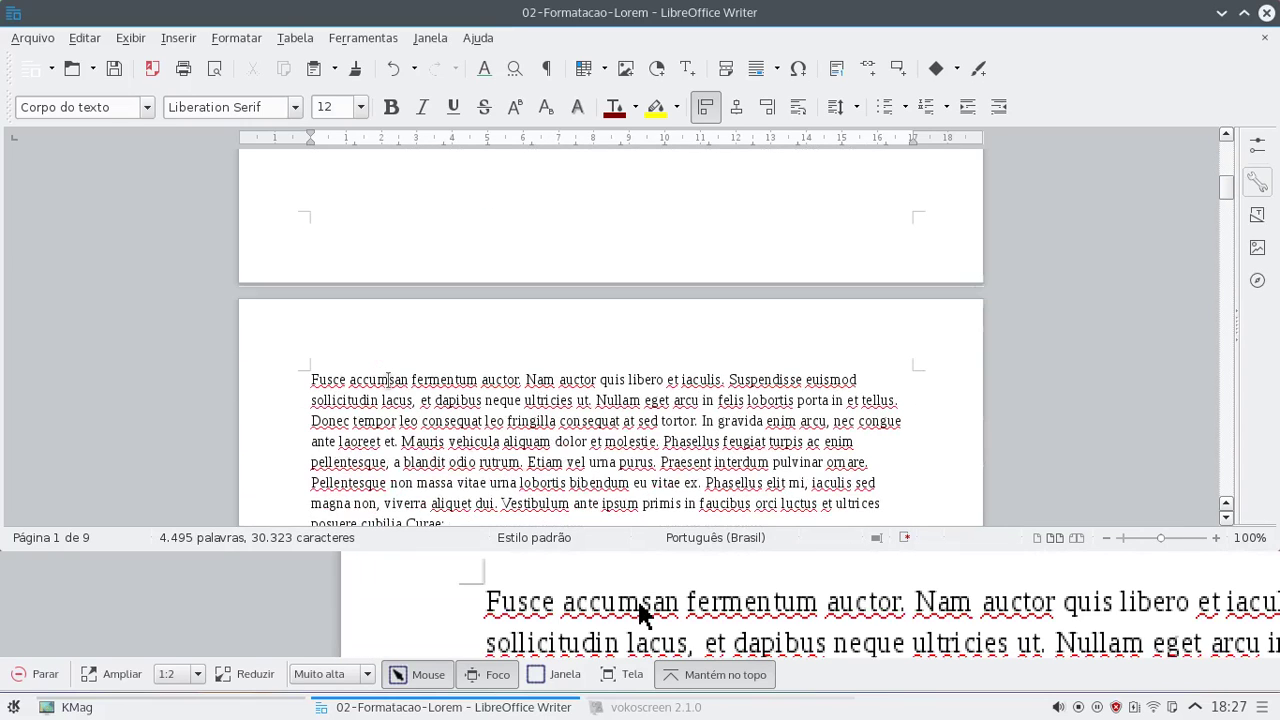
scroll(388, 378, "up", 3)
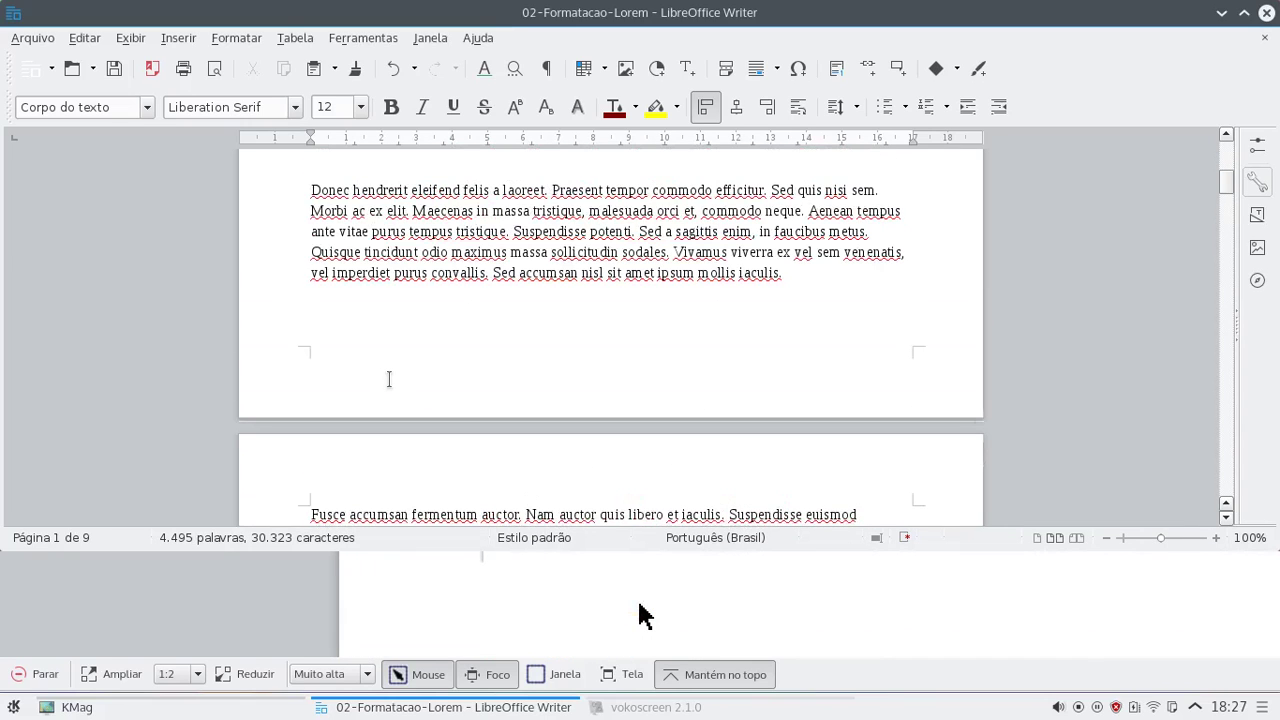
Remove the last blank paragraph and reinsert it to compare how the first lines of "Fusce accumsan" fall between the pages
key("BackSpace")
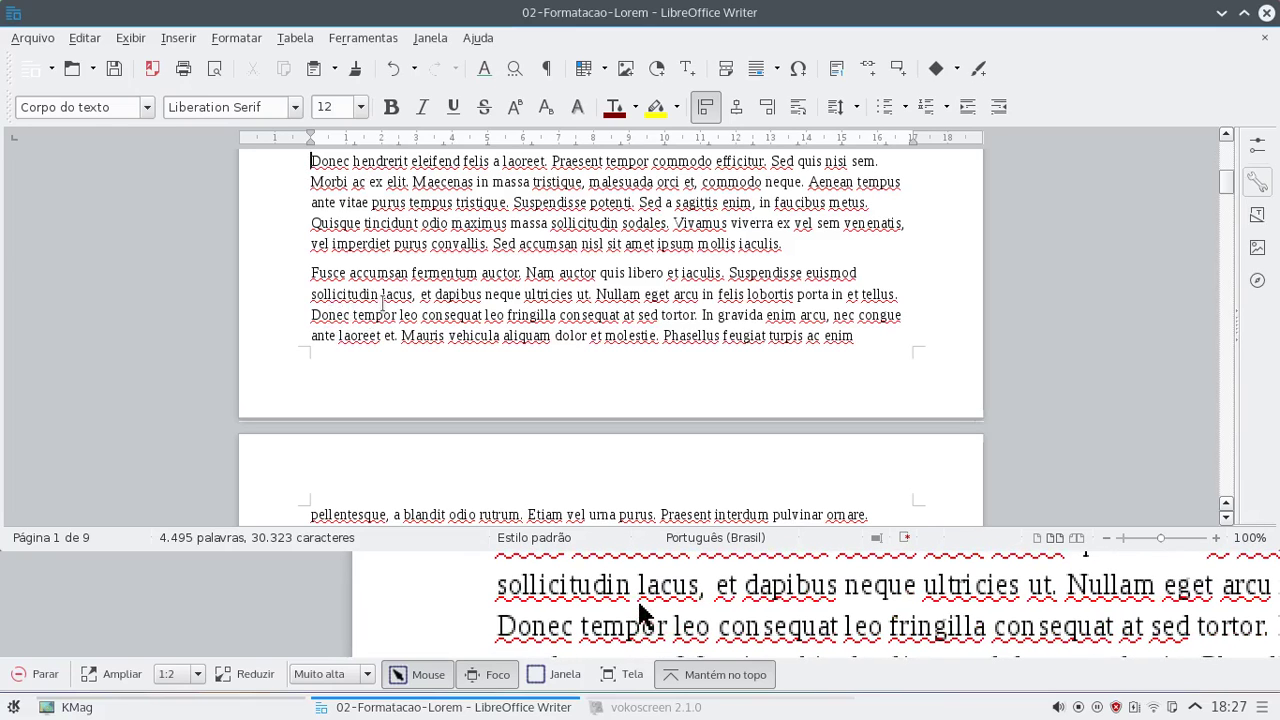
key("Return")
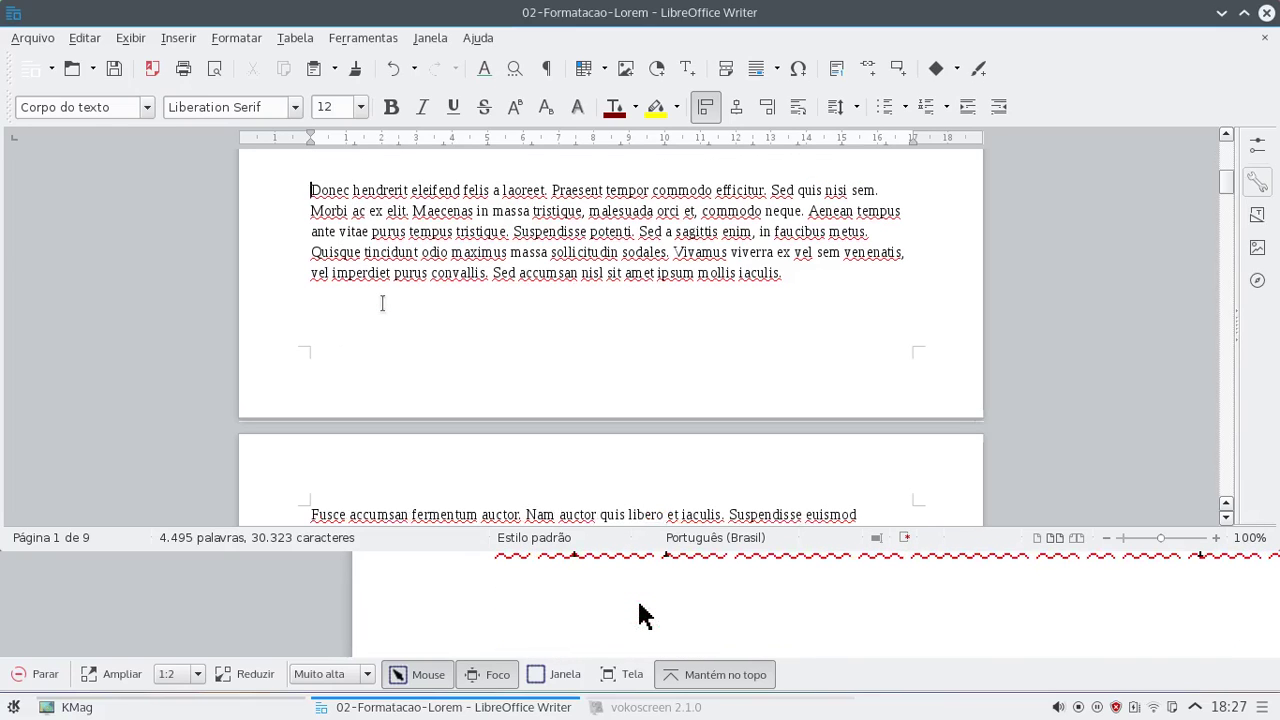
scroll(381, 307, "down", 5)
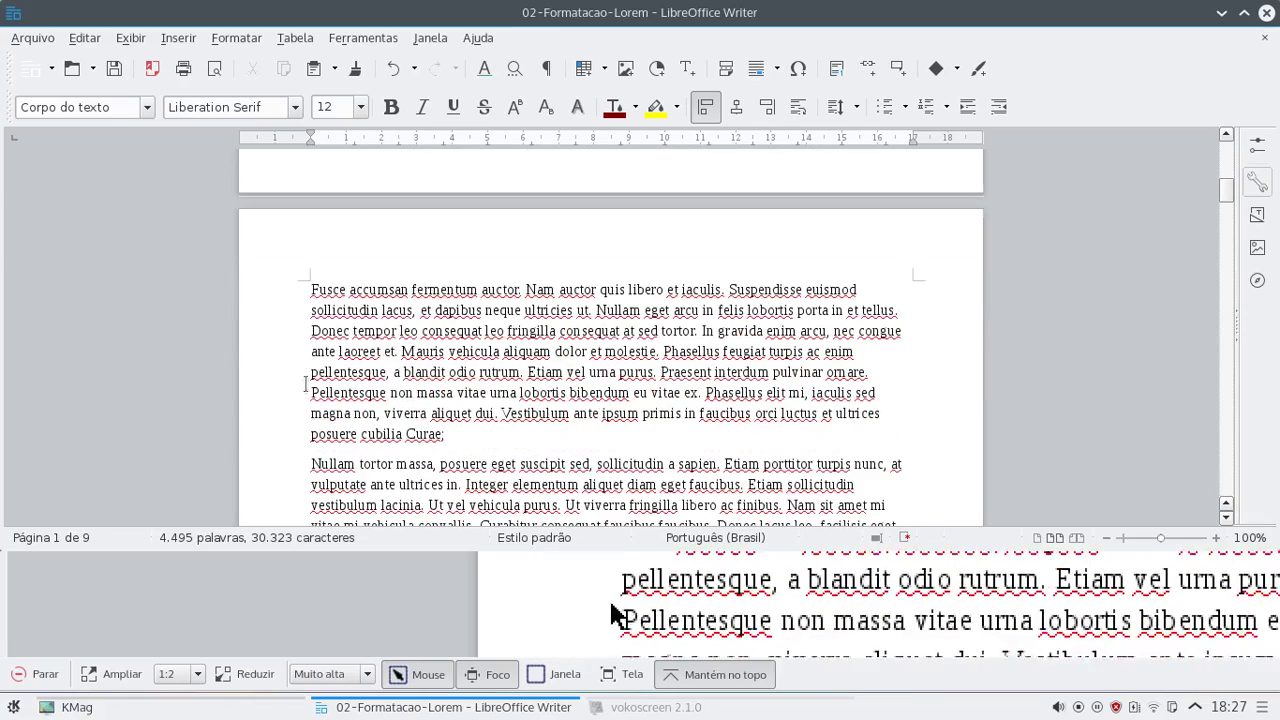
left_click_drag(311, 290, 492, 331)
scroll(347, 311, "up", 4)
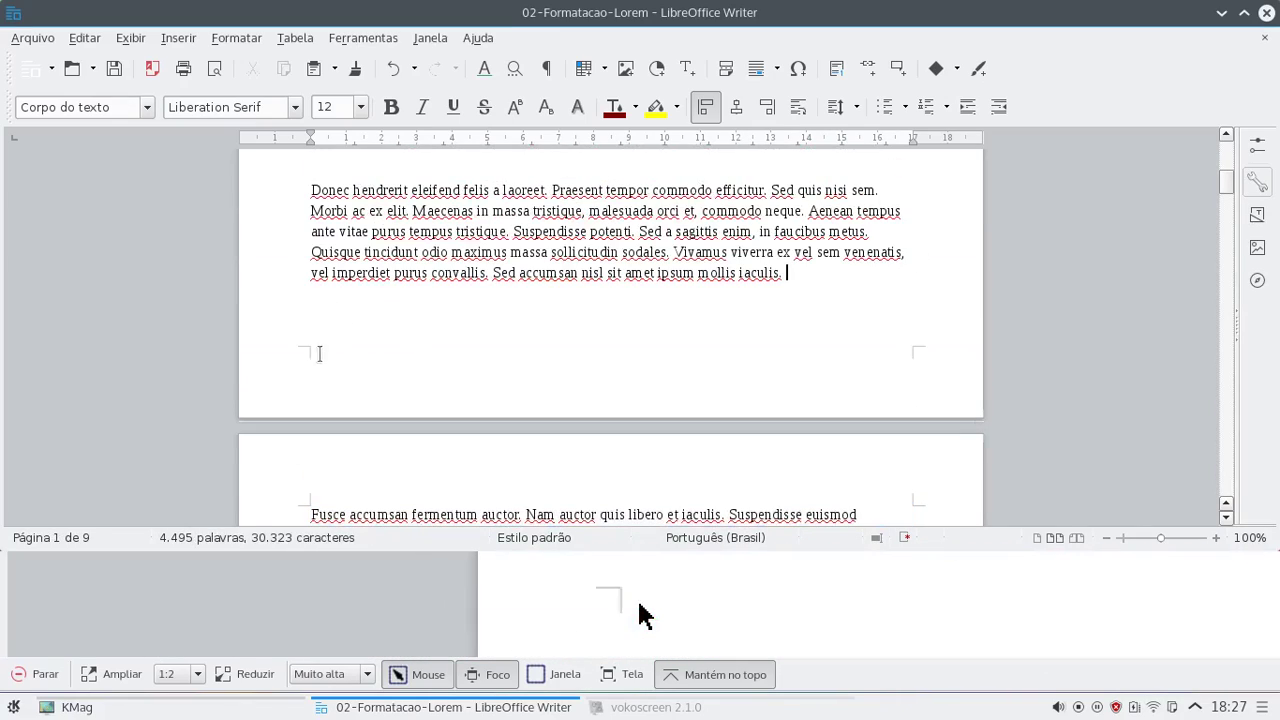
Delete all the blank paragraphs above the "Donec hendrerit" paragraph on page 1
scroll(336, 303, "up", 3)
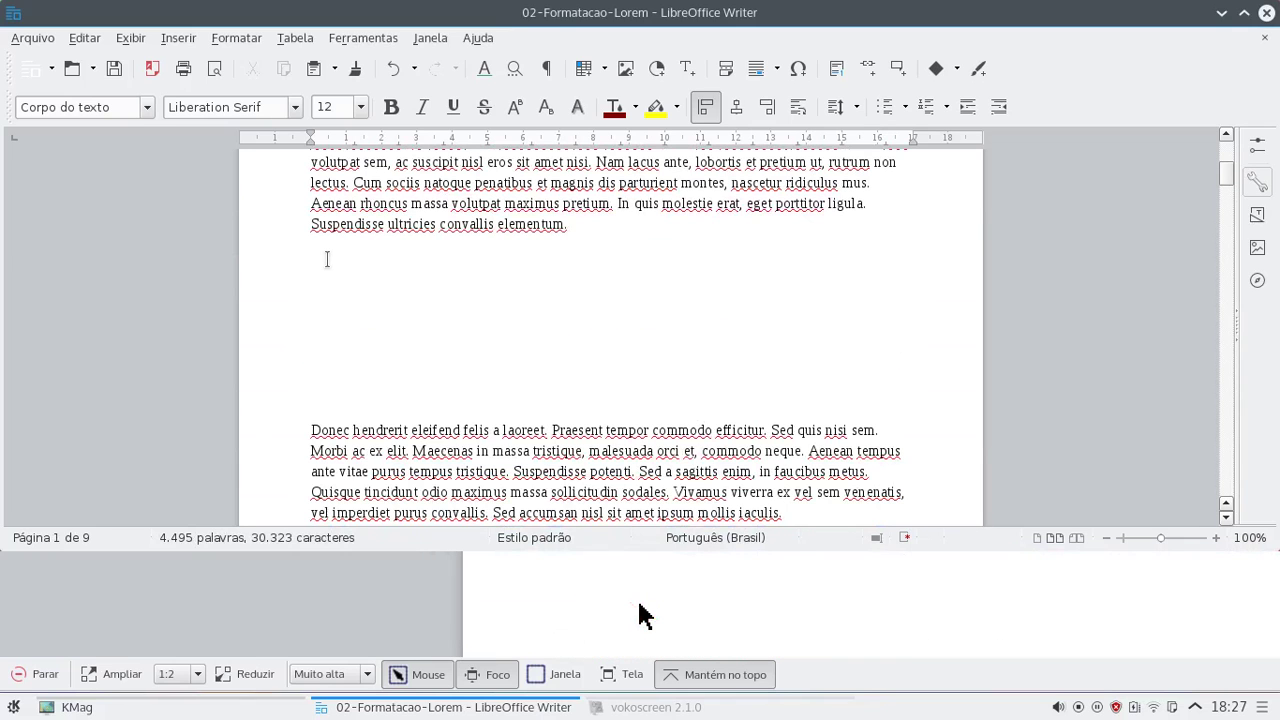
left_click(326, 259)
key("Delete")
key("Delete")
key("Delete")
key("Delete")
key("Delete")
key("Delete")
key("Delete")
key("Delete")
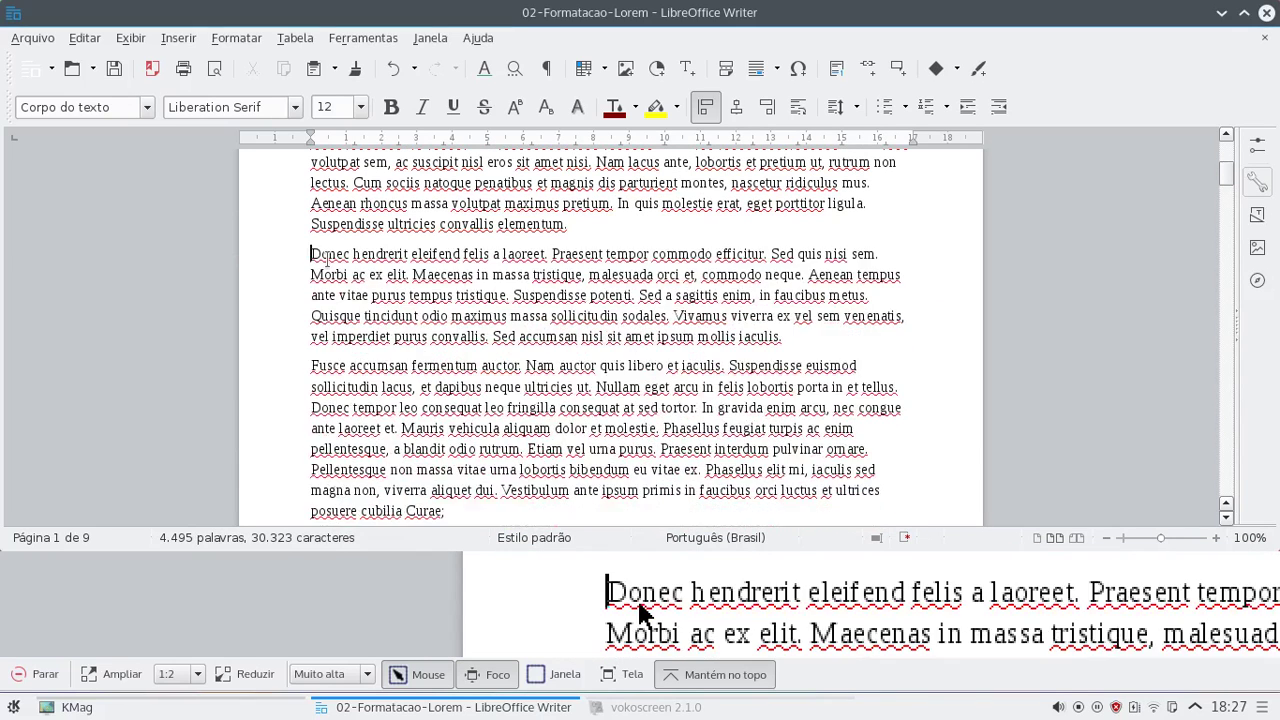
Turn off orphan control and enable widow control (Controle de linhas viúvas) with 3 lines for all paragraphs in the document
key("ctrl+a")
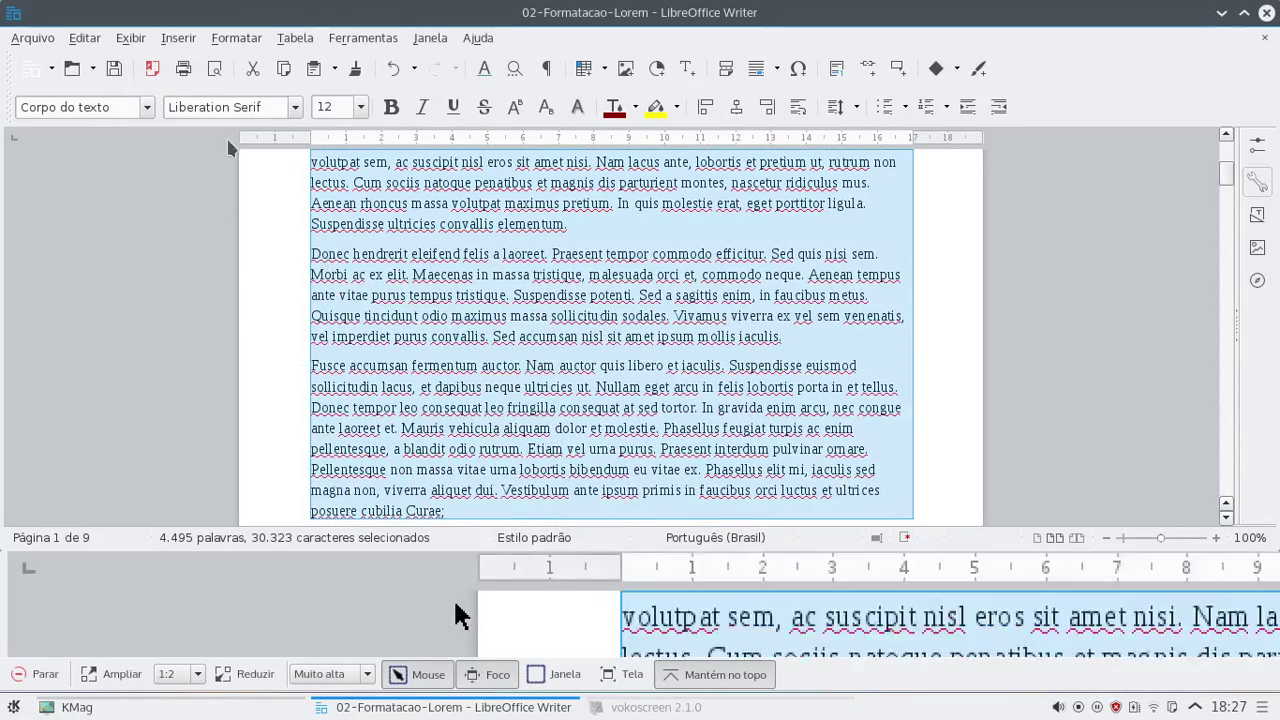
left_click(237, 40)
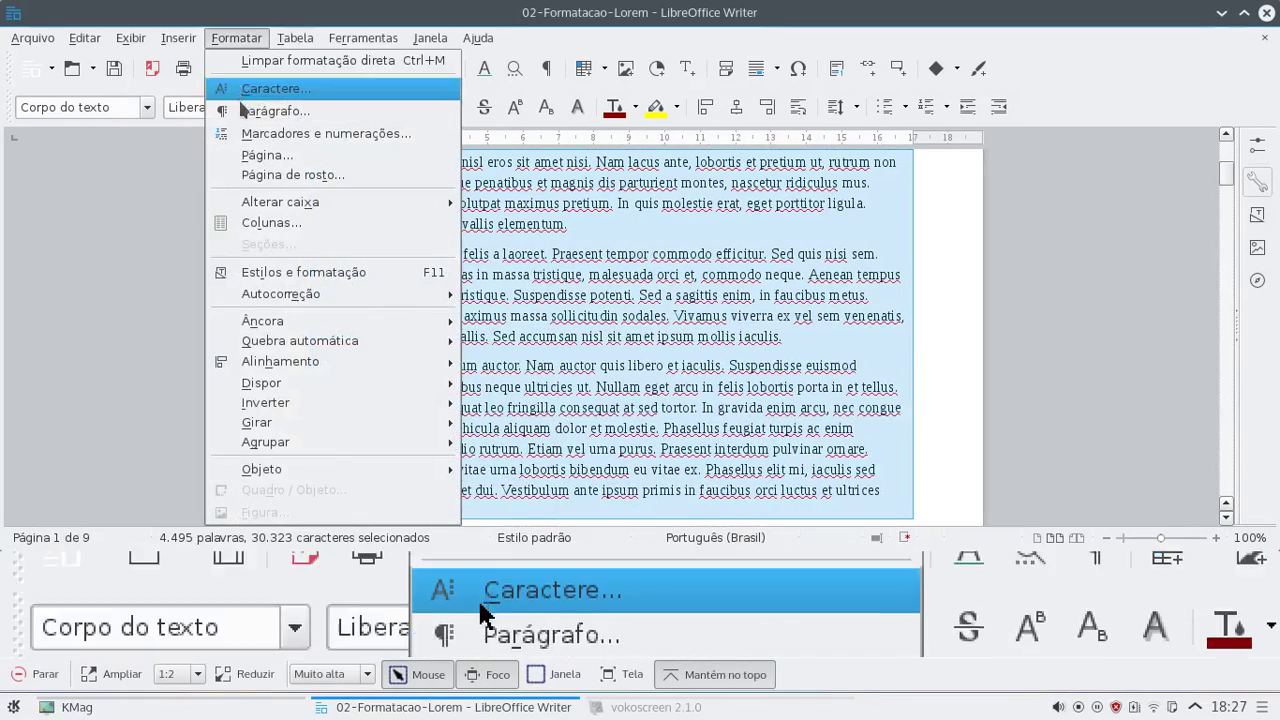
left_click(245, 112)
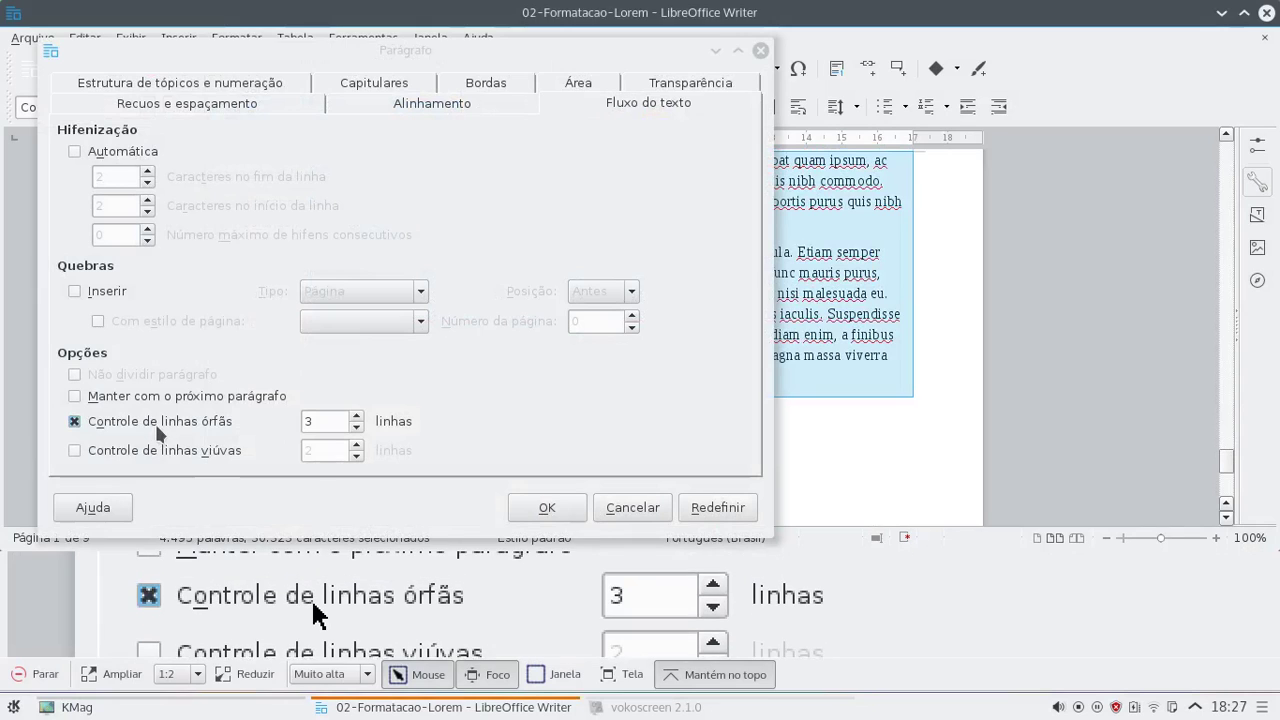
left_click(157, 425)
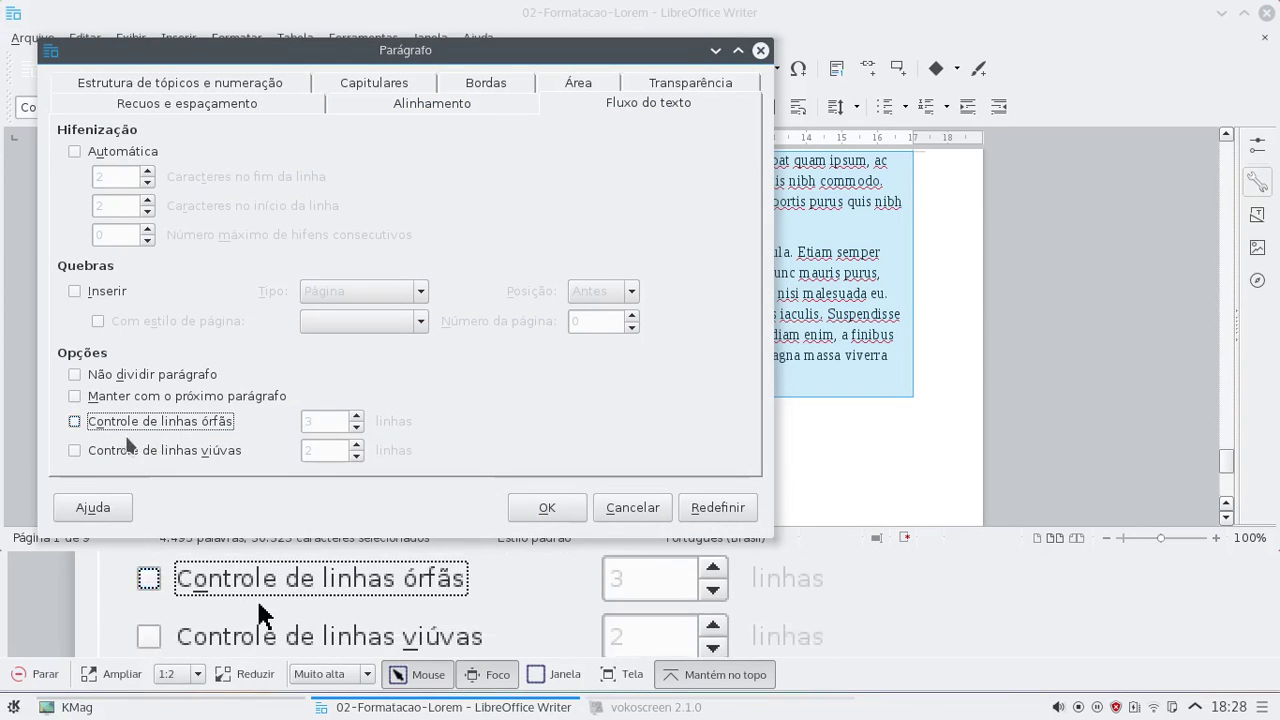
left_click(121, 451)
left_click(356, 445)
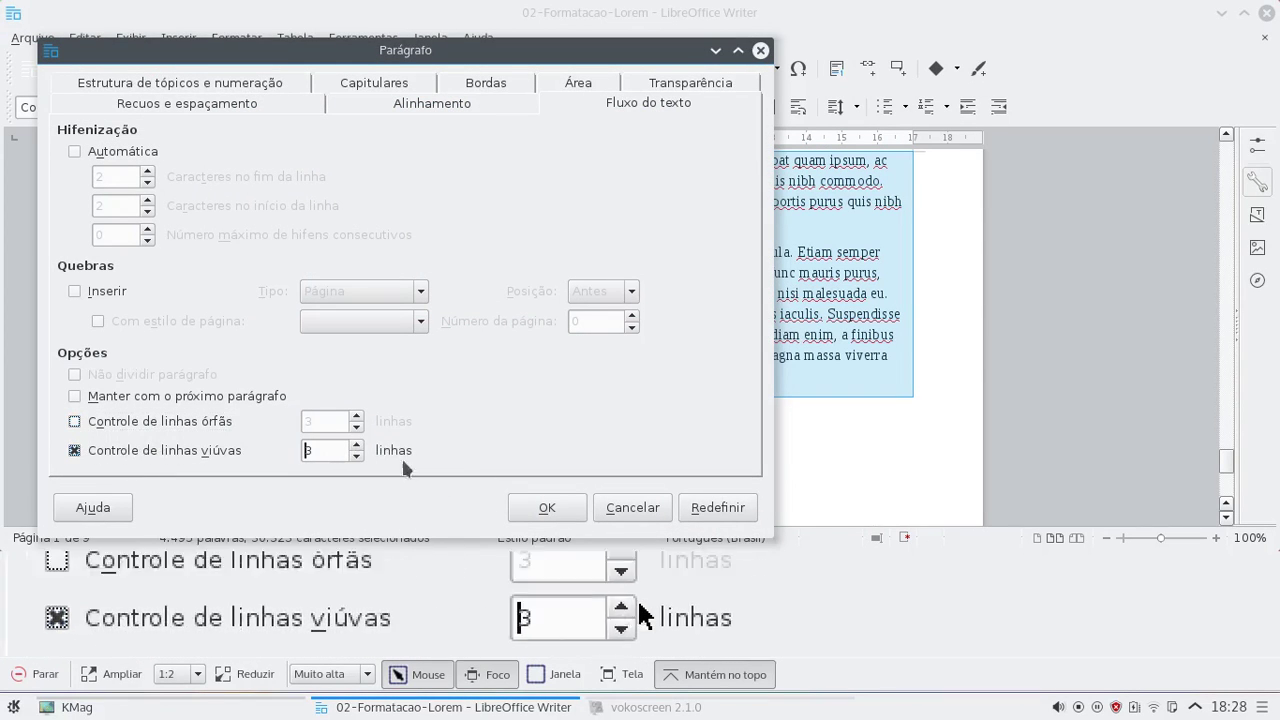
left_click(528, 506)
Insert three blank paragraphs before the "Donec hendrerit" paragraph and check how "Fusce accumsan" splits between pages 1 and 2
scroll(447, 407, "up", 10)
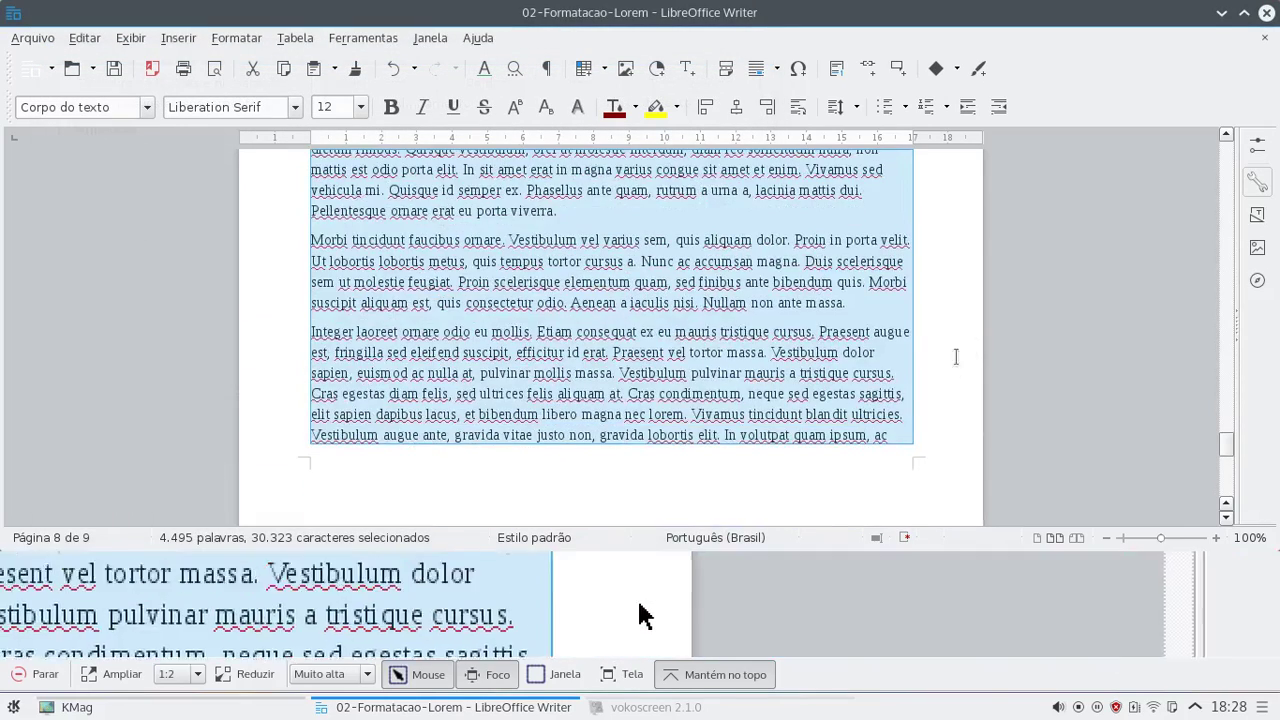
left_click_drag(1230, 455, 1232, 152)
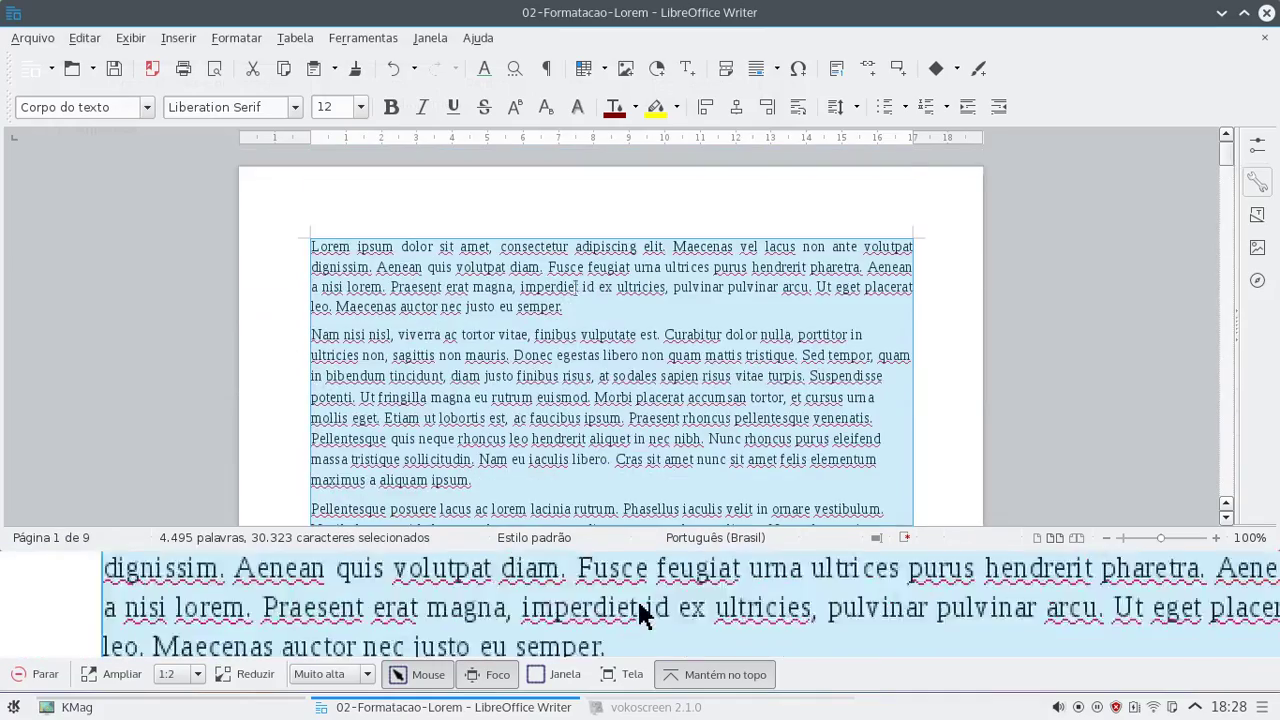
scroll(449, 300, "down", 8)
scroll(449, 302, "down", 6)
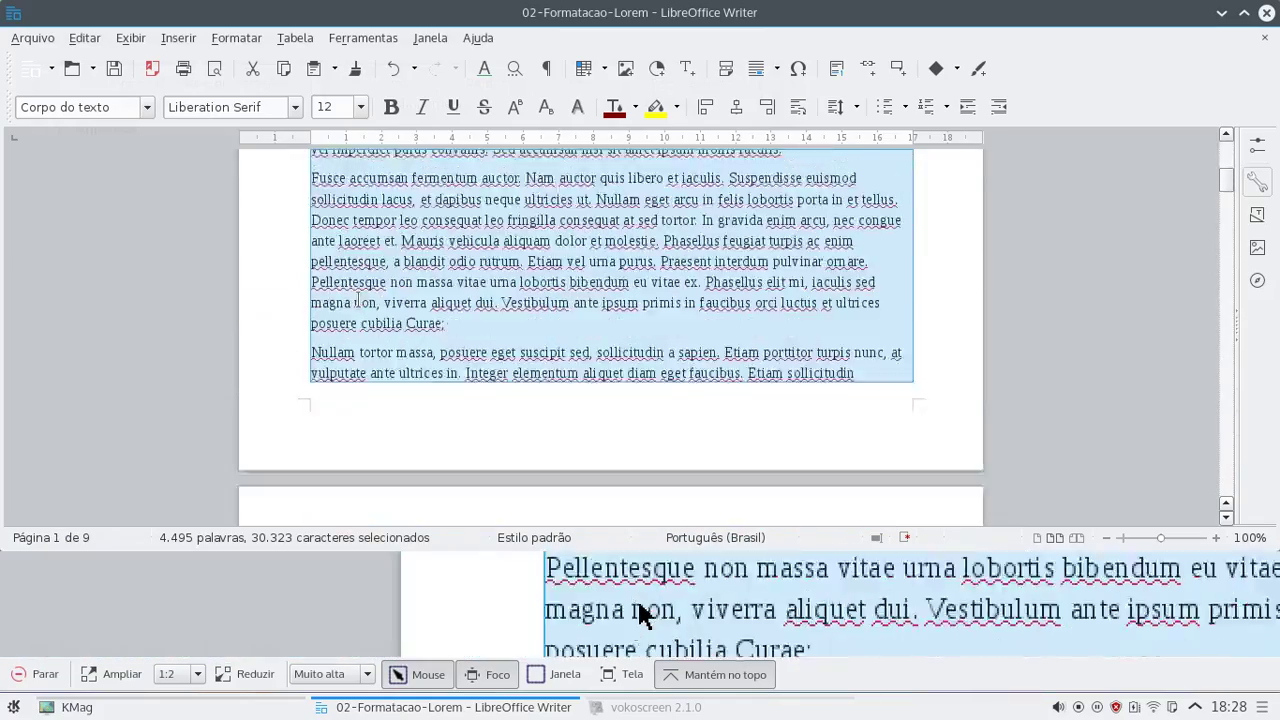
scroll(318, 285, "up", 2)
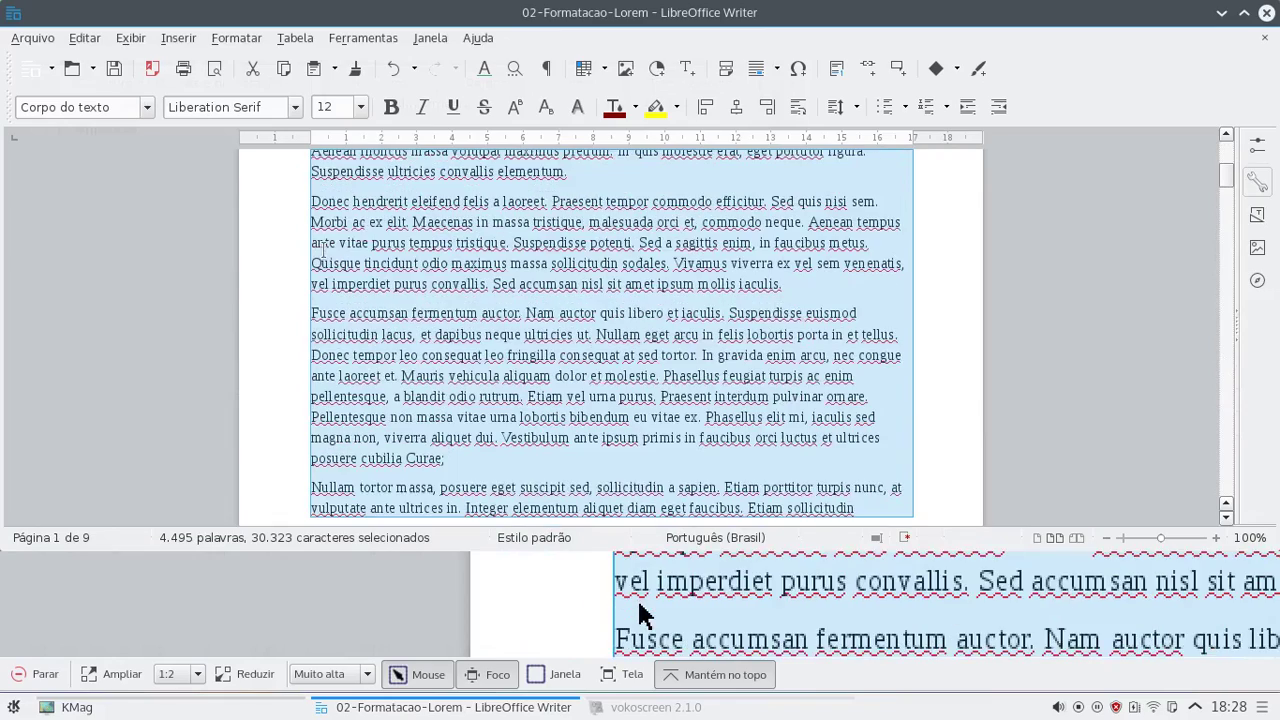
left_click(312, 200)
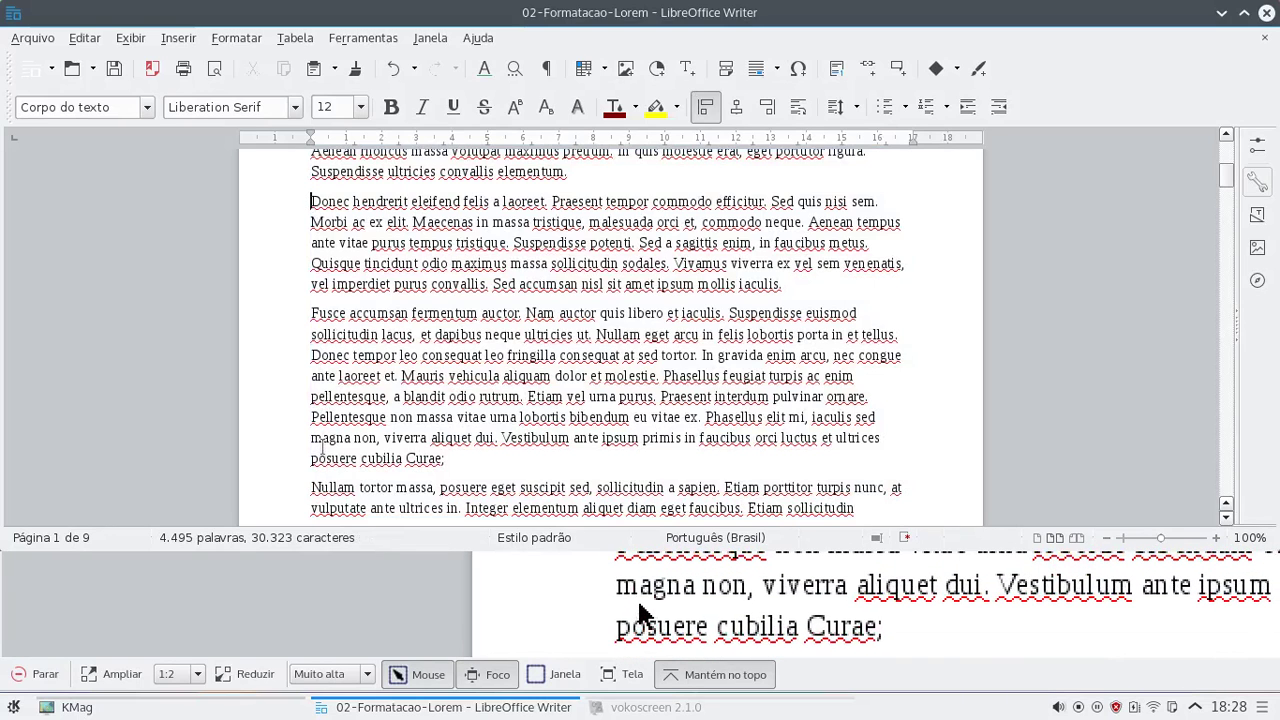
key("Return")
key("Return")
key("Return")
key("Return")
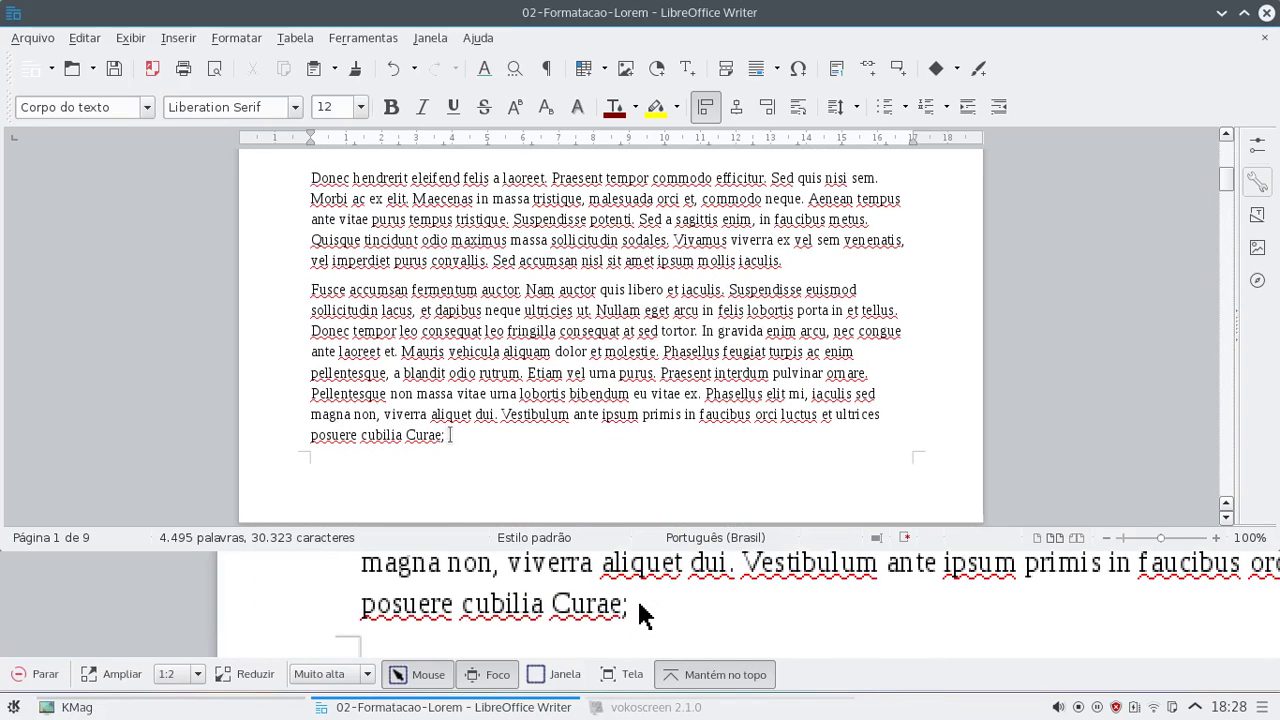
scroll(446, 434, "down", 3)
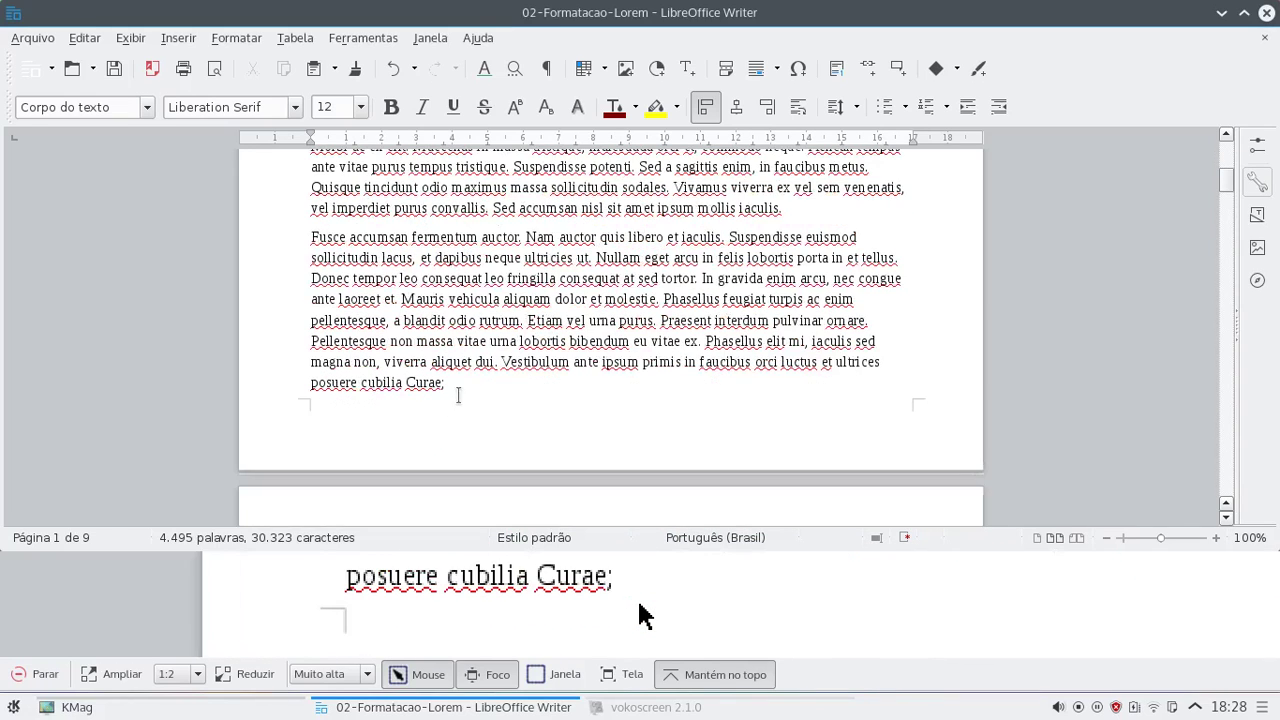
scroll(454, 375, "up", 3)
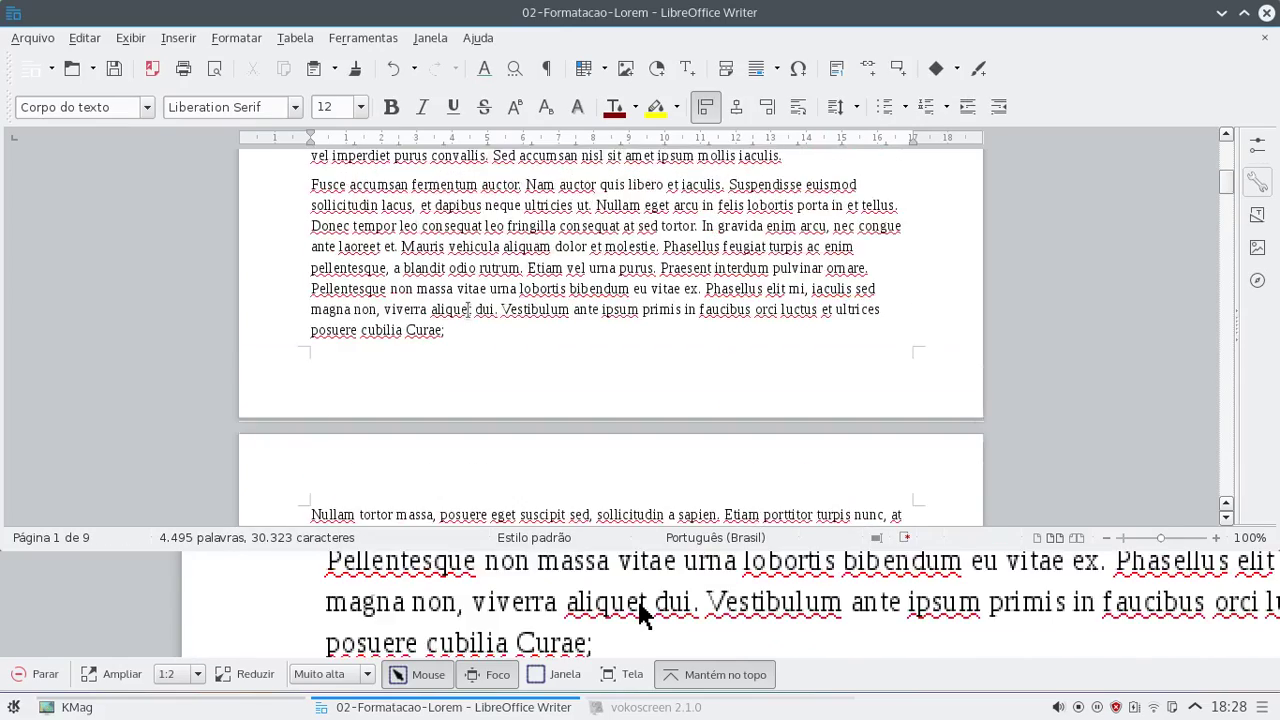
scroll(455, 360, "down", 3)
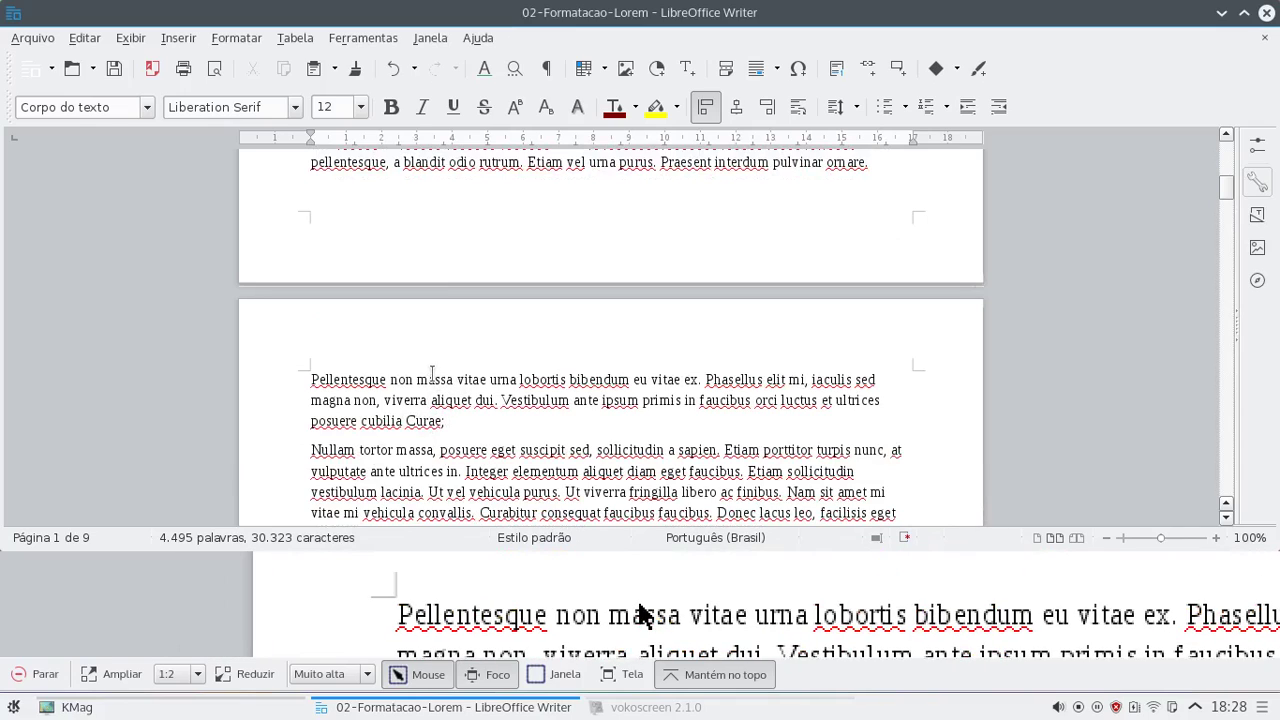
scroll(456, 367, "up", 3)
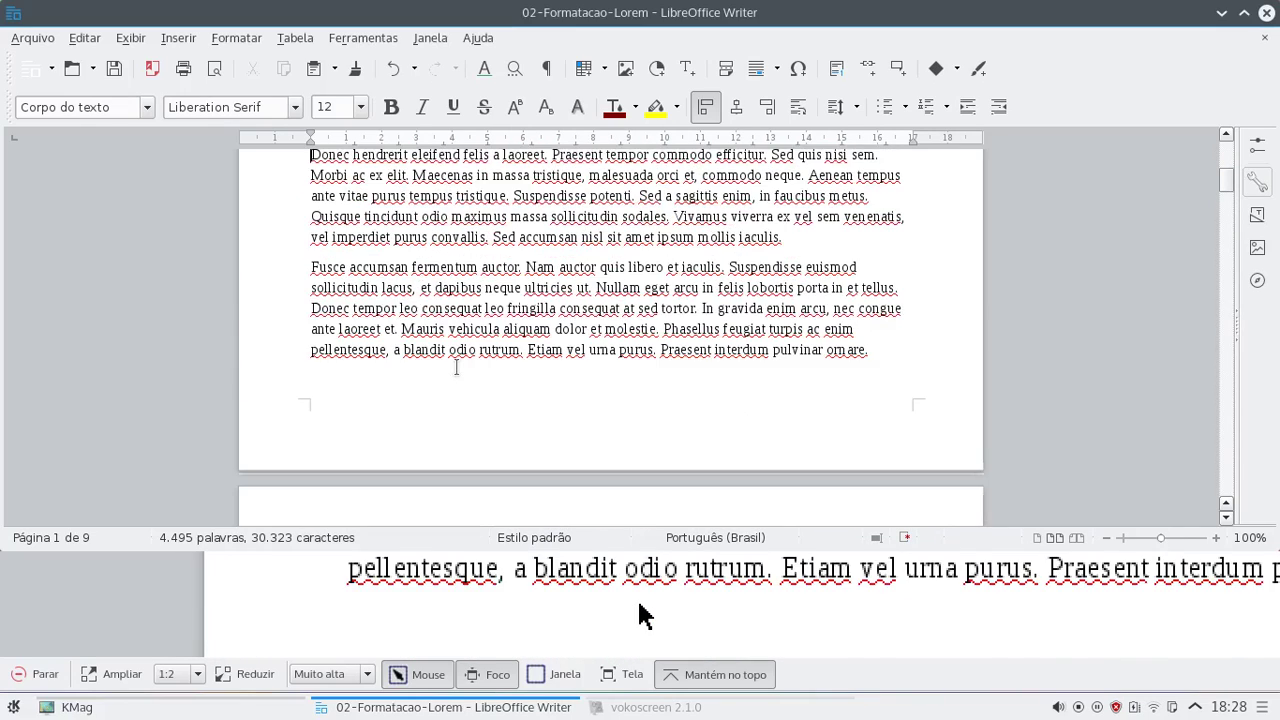
Delete the three blank paragraphs before the "Donec hendrerit" paragraph
scroll(456, 367, "up", 2)
key("BackSpace")
key("BackSpace")
key("BackSpace")
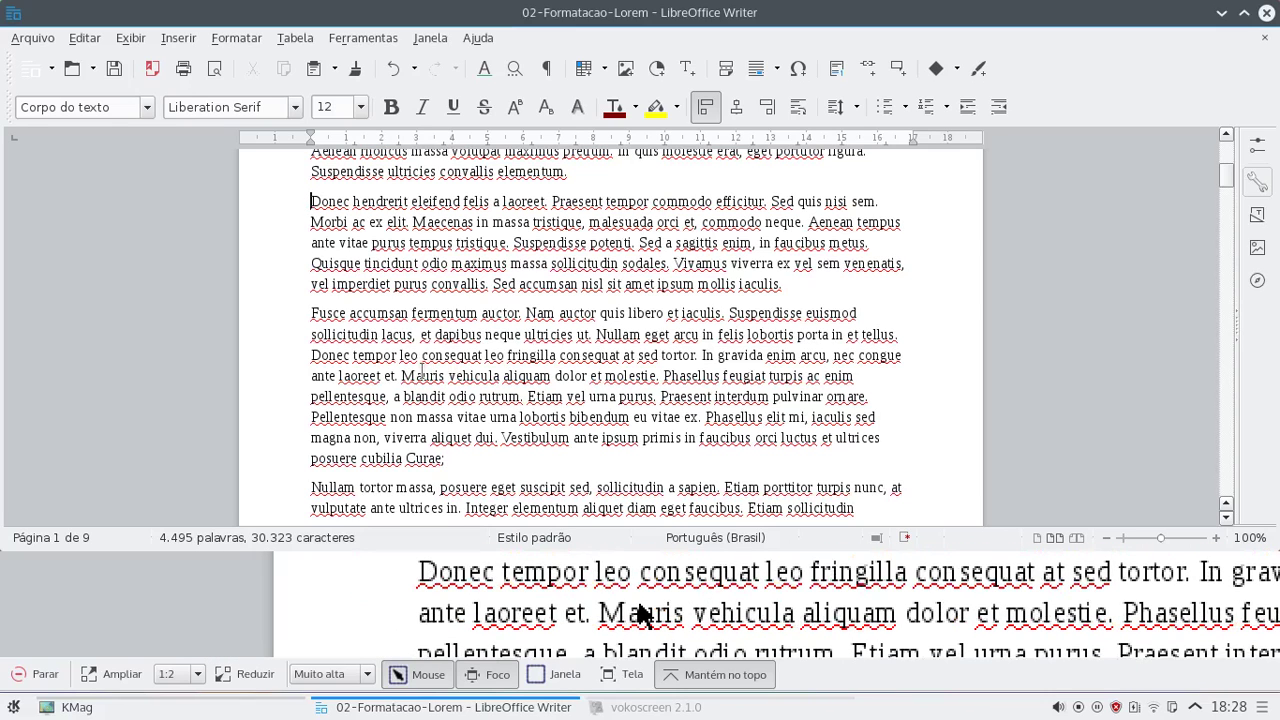
Turn off widow control (Controle de linhas viúvas) for all paragraphs in the document
left_click(232, 40)
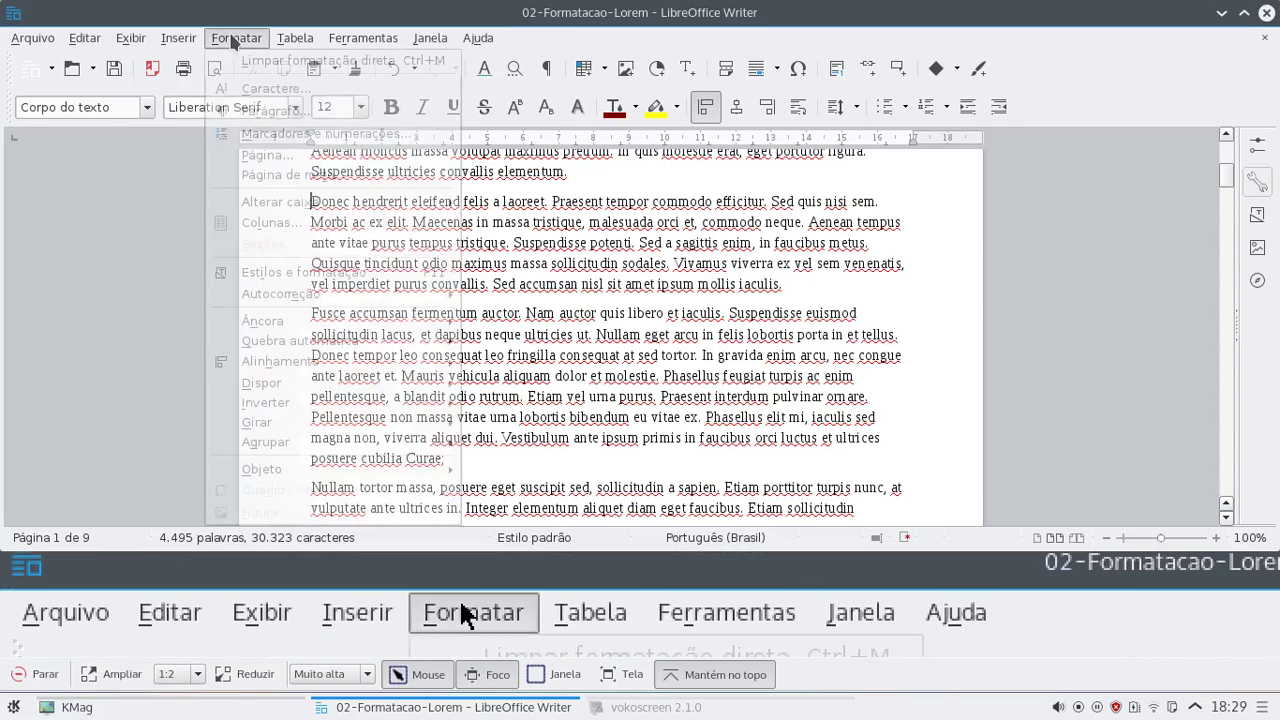
left_click(233, 40)
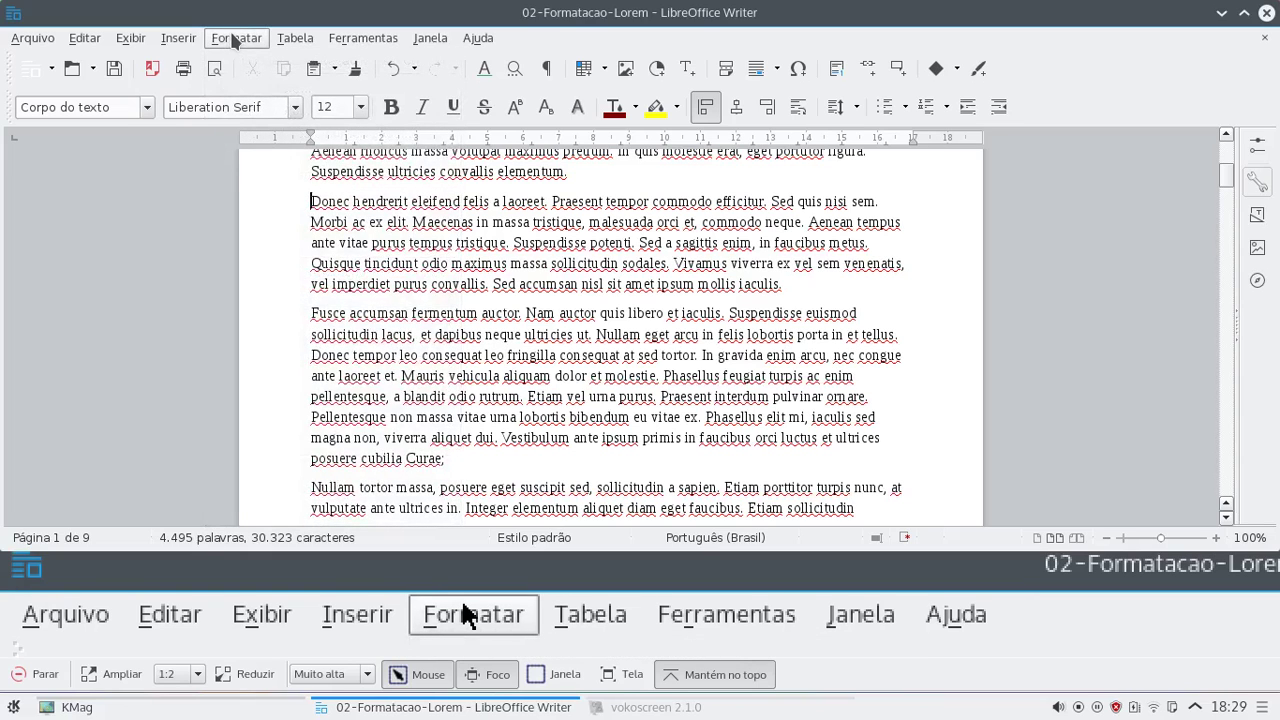
key("ctrl+a")
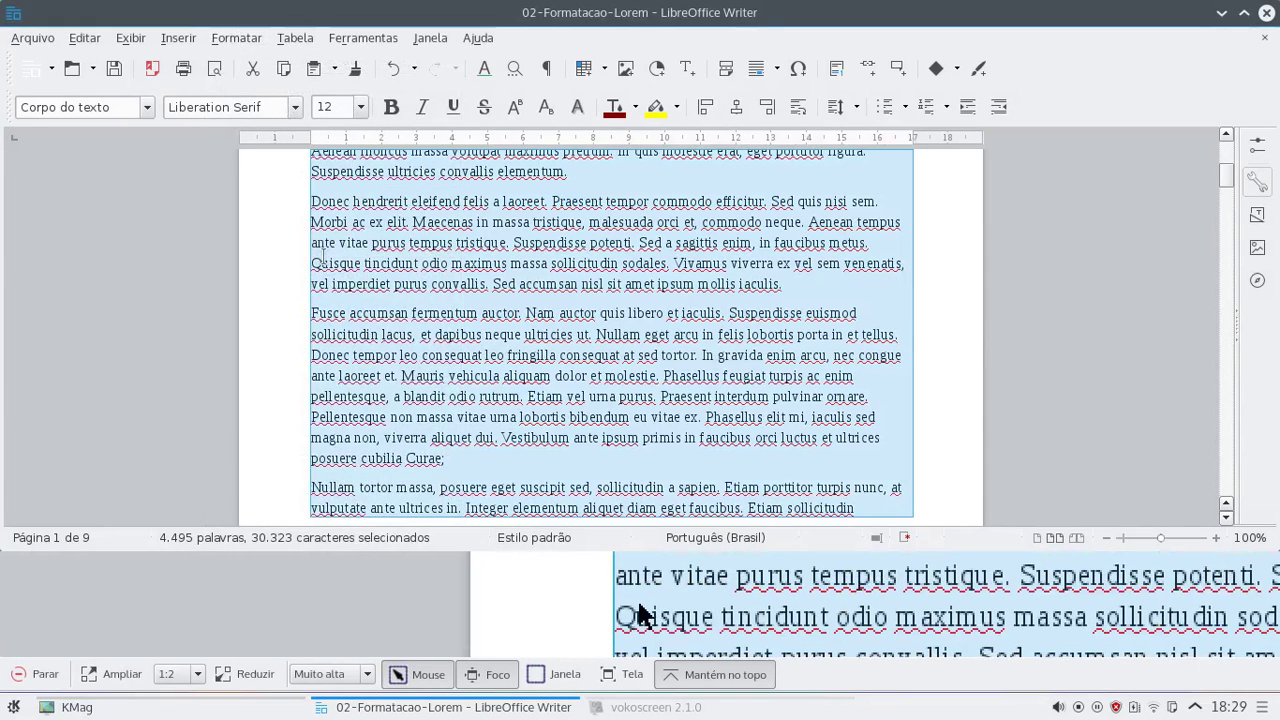
left_click(224, 38)
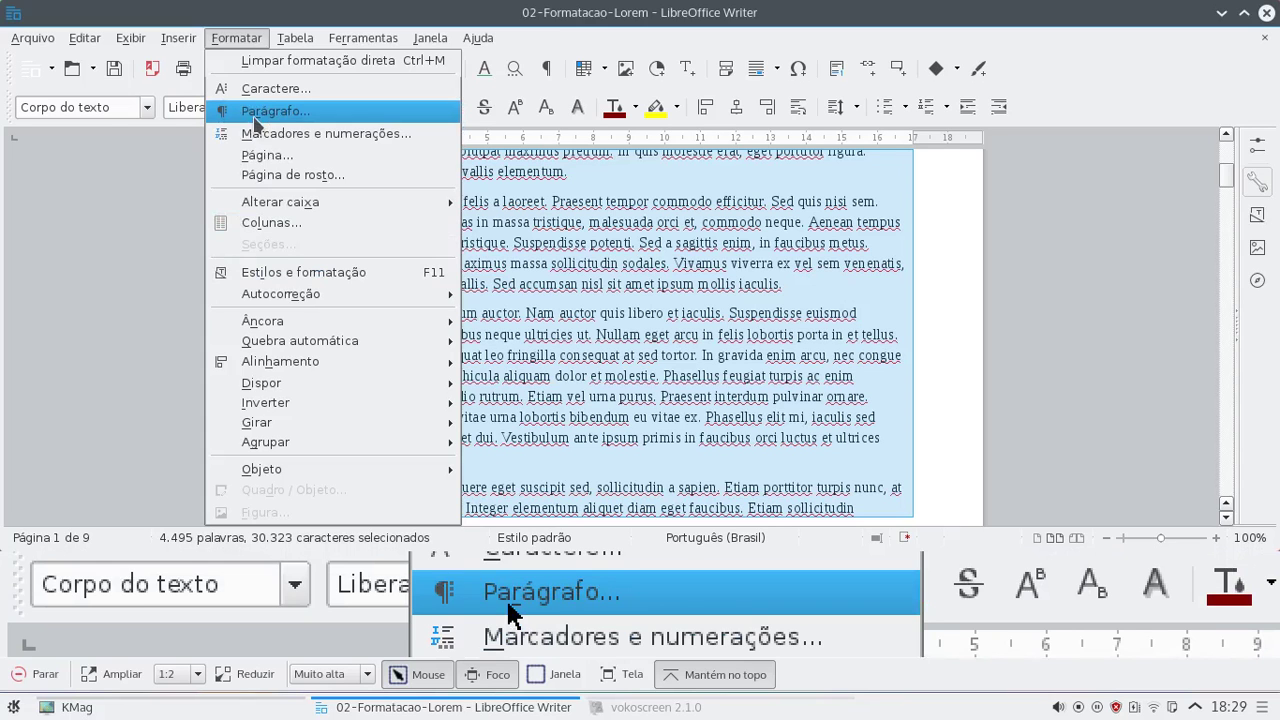
left_click(256, 113)
left_click(75, 451)
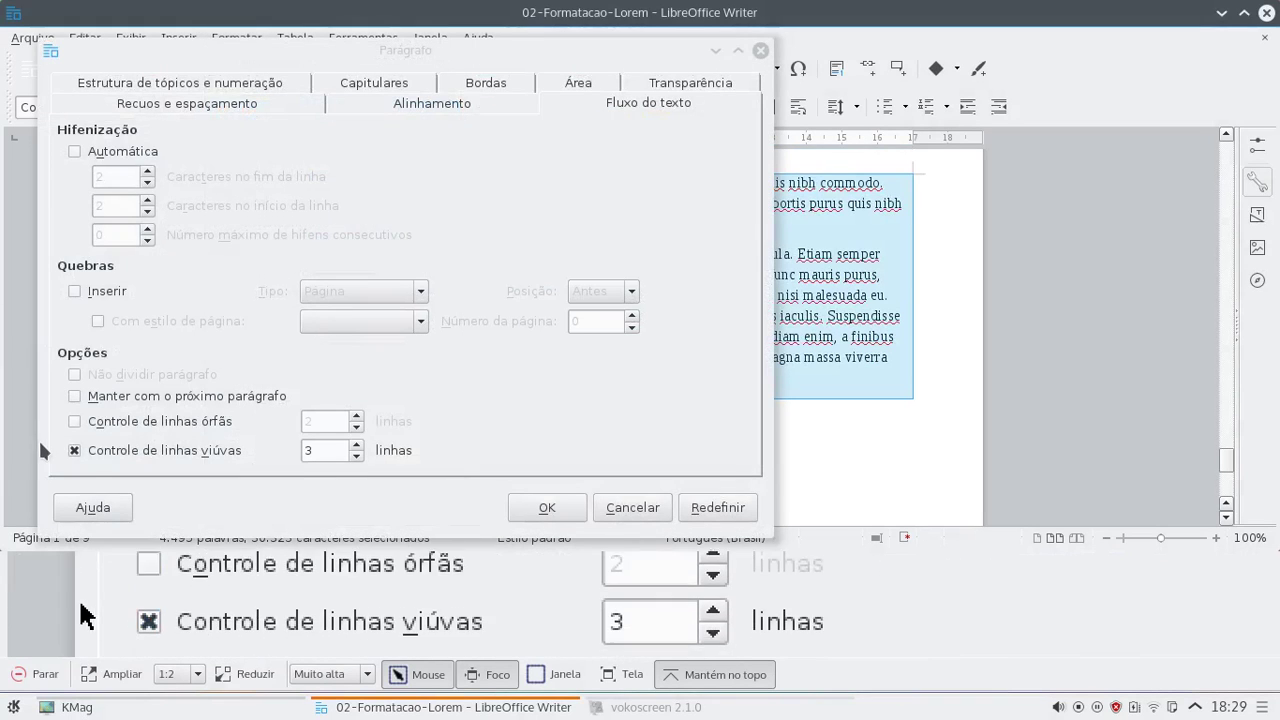
left_click(86, 451)
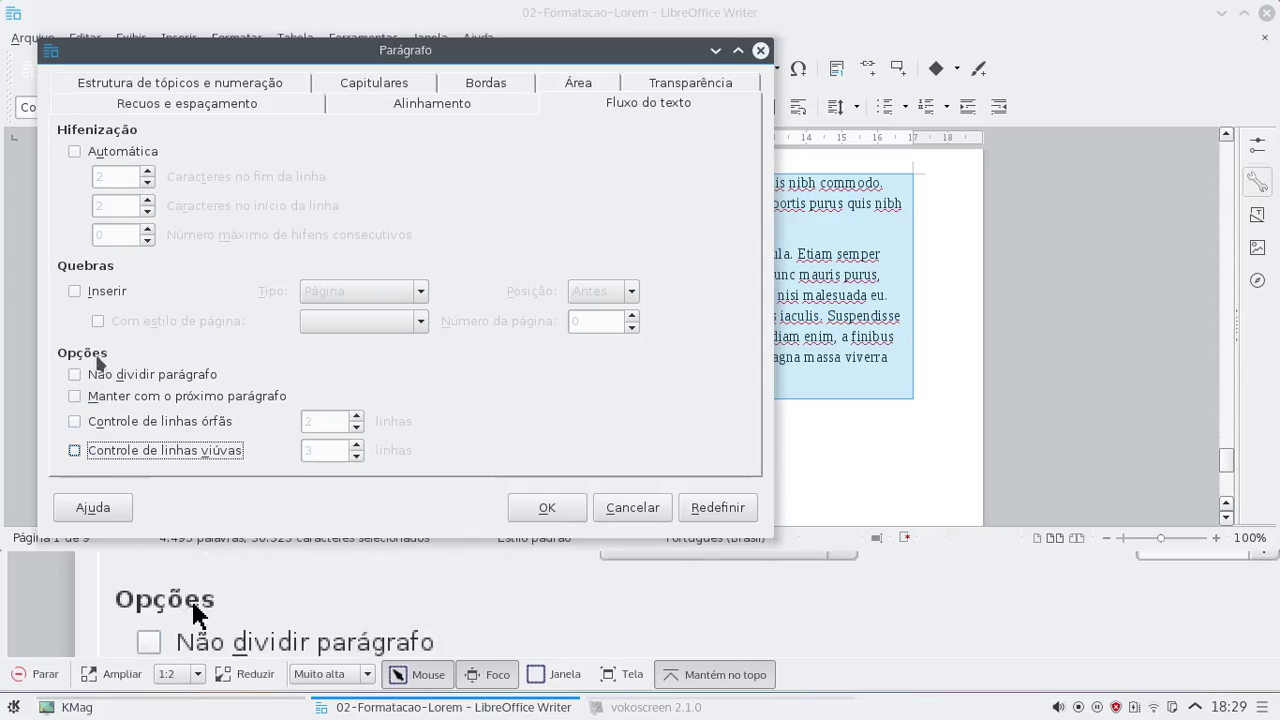
left_click(547, 507)
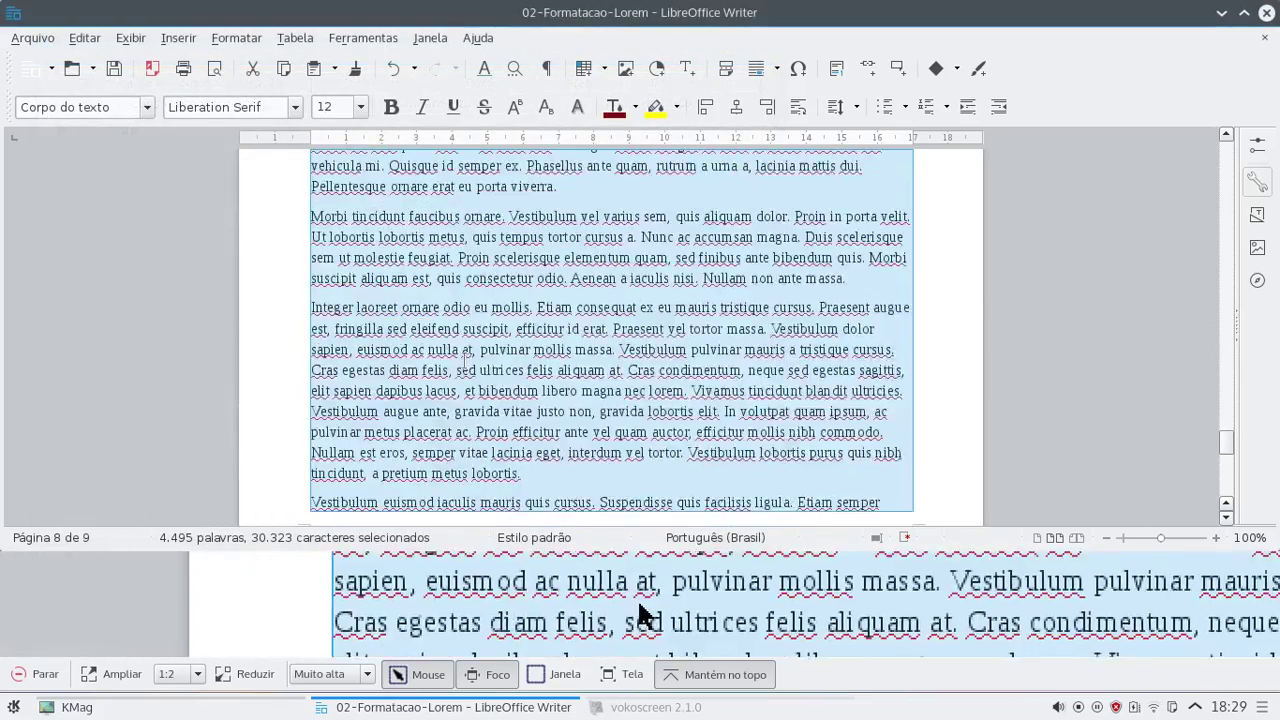
scroll(463, 360, "up", 20)
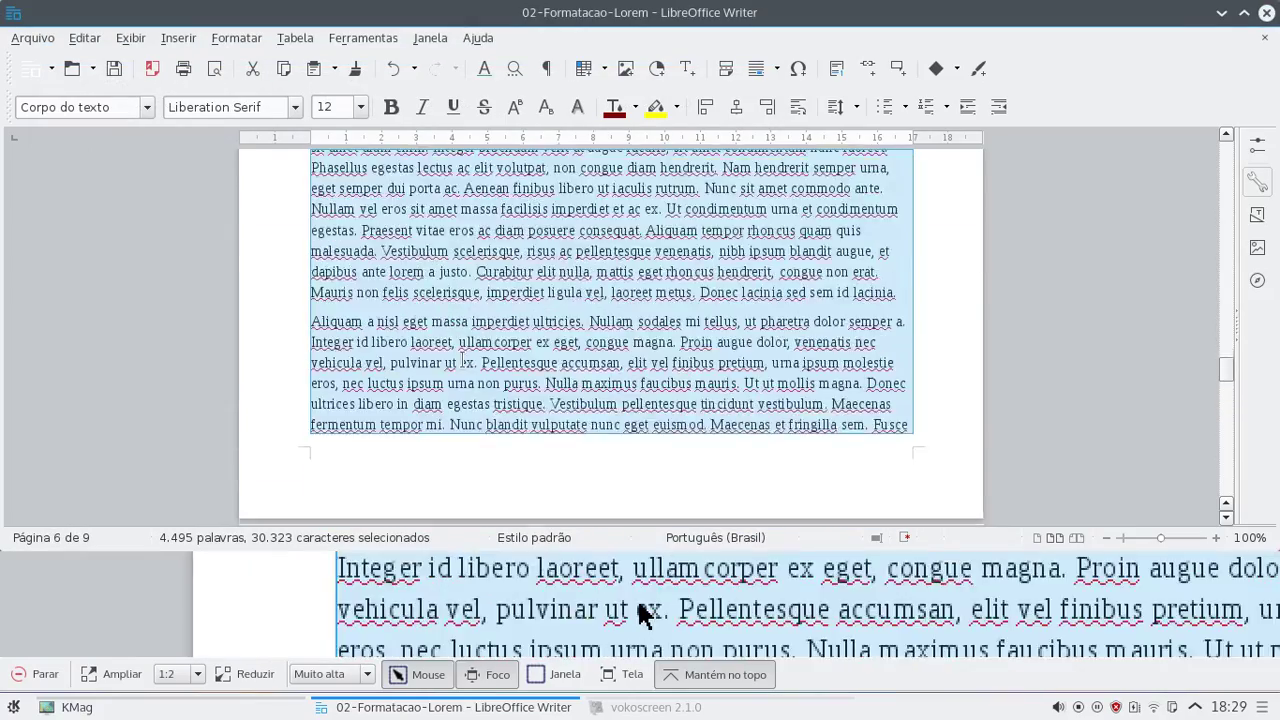